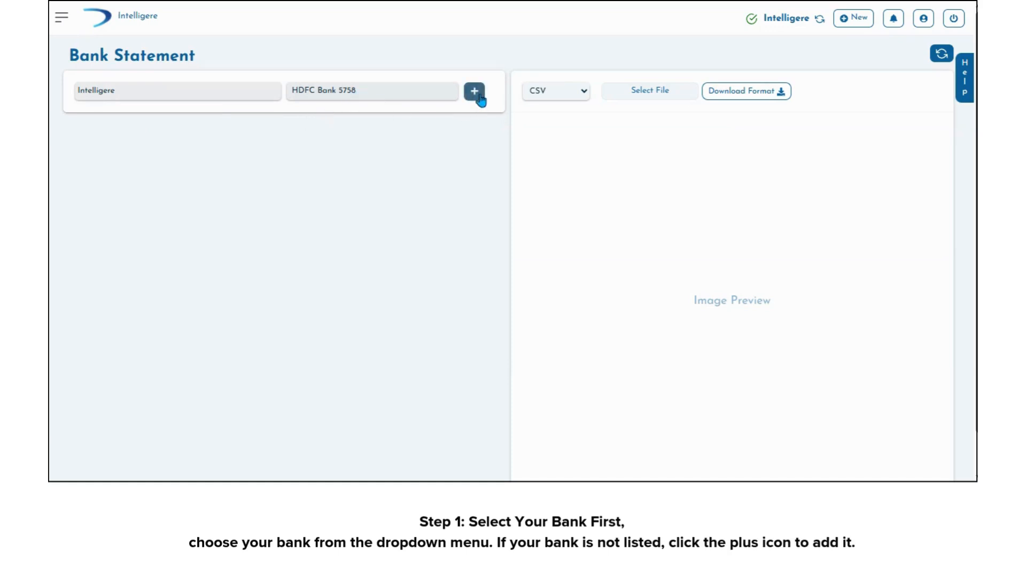
- Set the bank statement format to PDF and import bnkstmt_unlocked.pdf from the Downloads folder
click(568, 97)
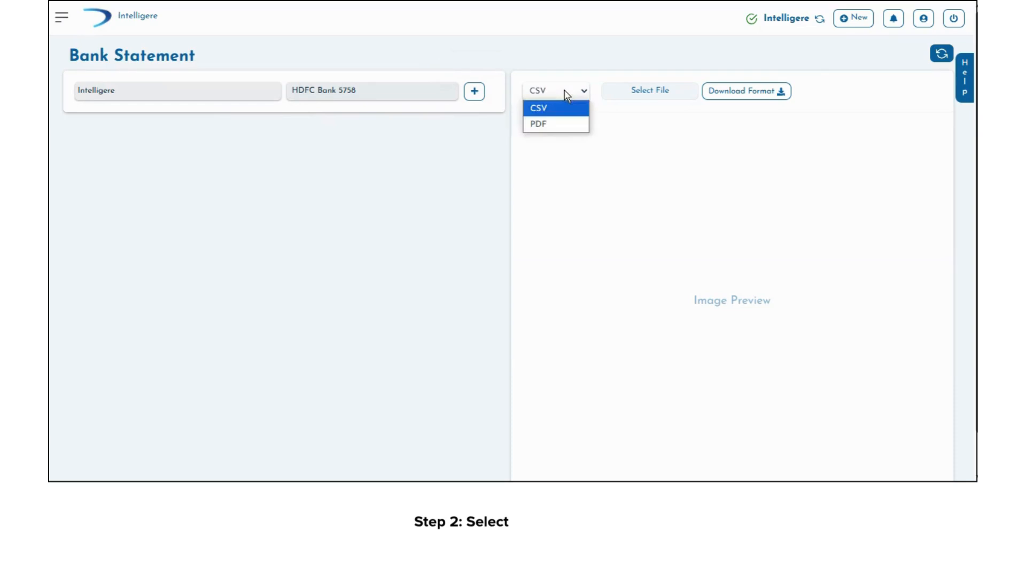
click(557, 124)
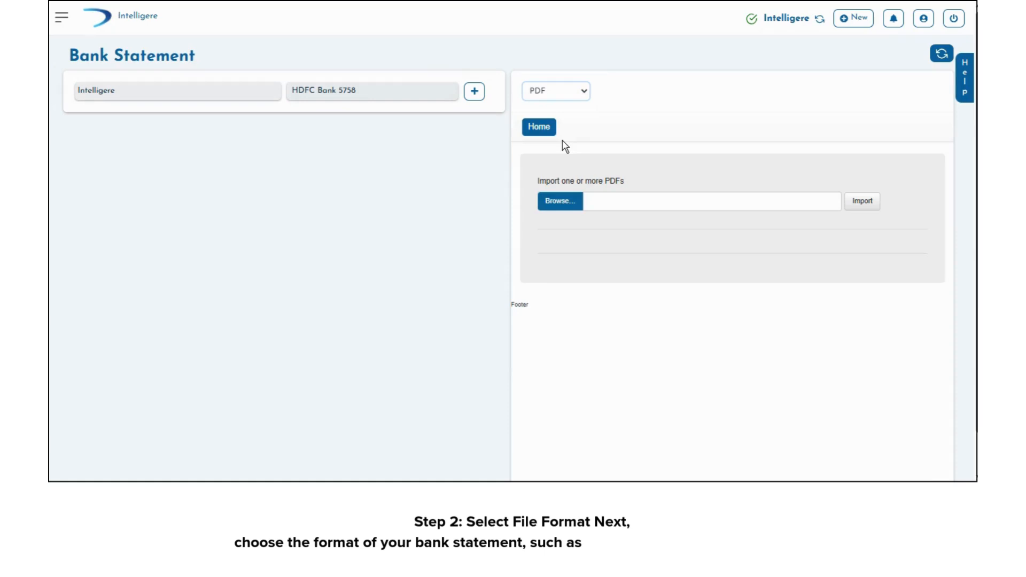
click(568, 202)
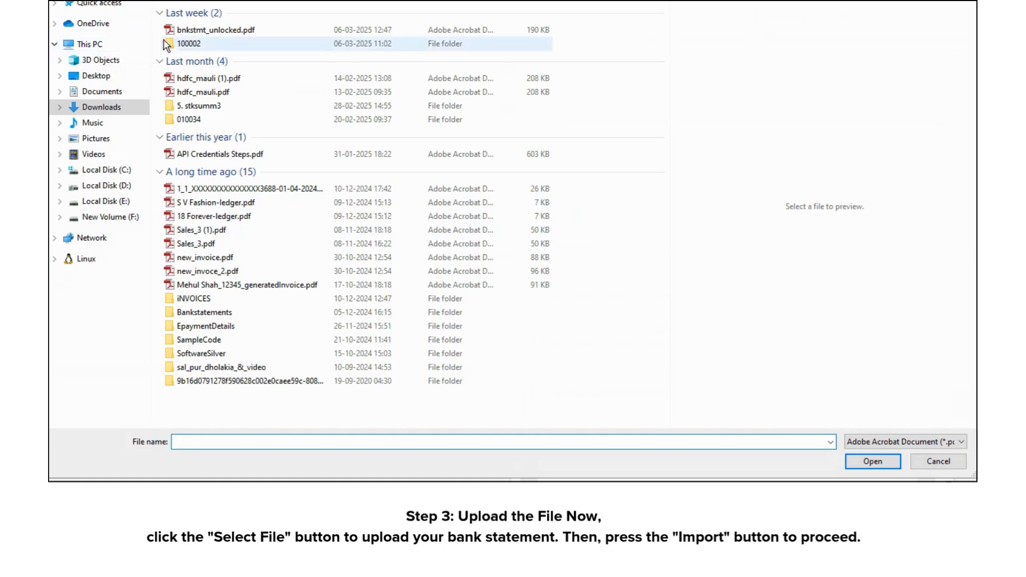
click(225, 32)
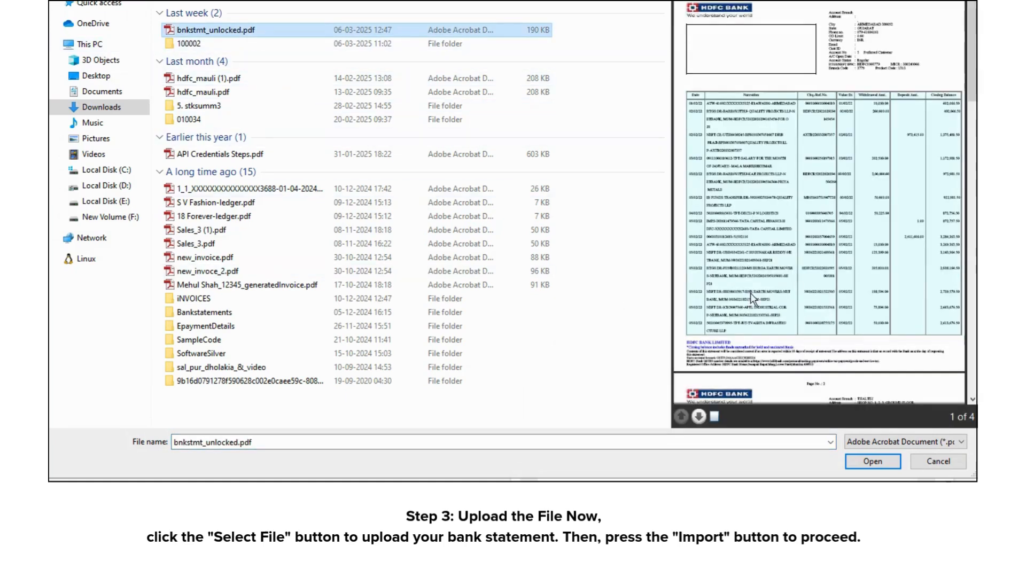
click(872, 463)
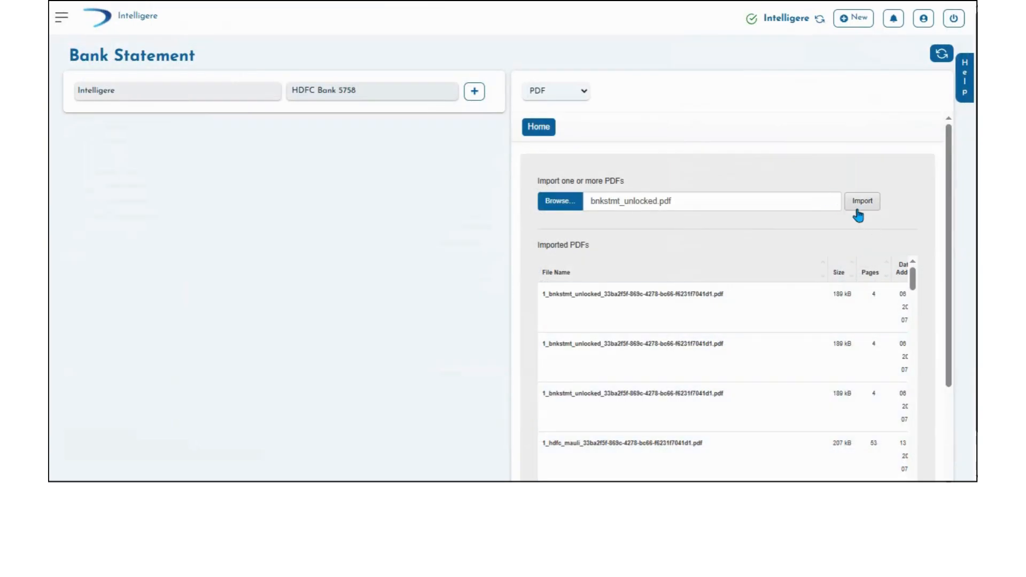
click(862, 201)
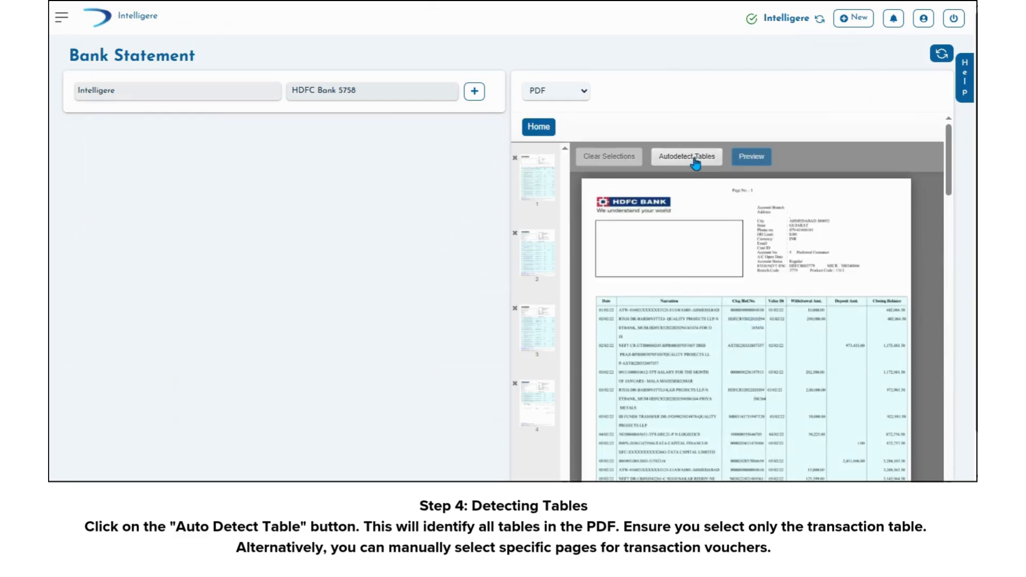
- Autodetect the tables in the PDF and shrink the last page's selection to exclude the statement summary
click(695, 161)
scroll(725, 298, down, 10)
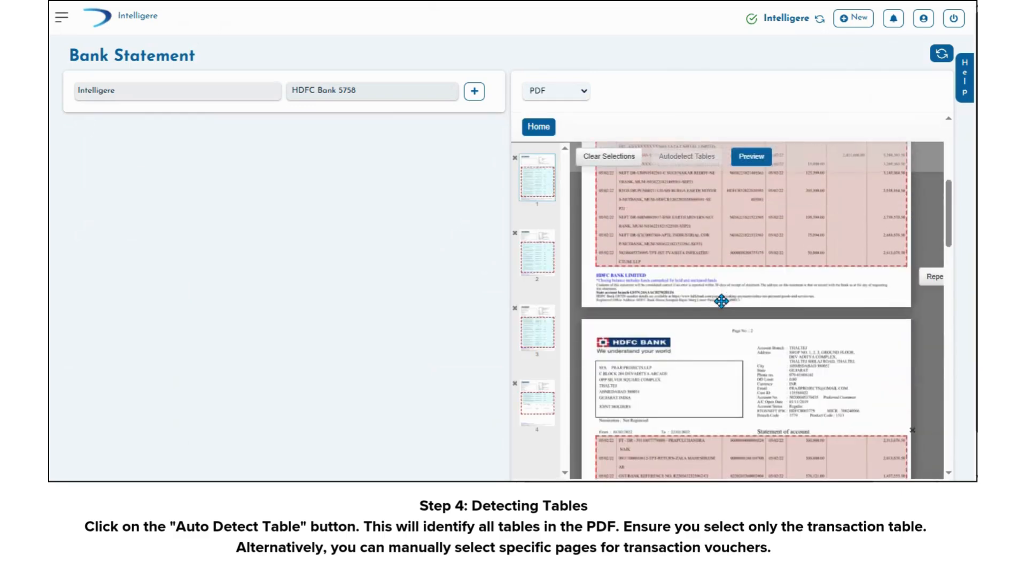
scroll(706, 343, down, 5)
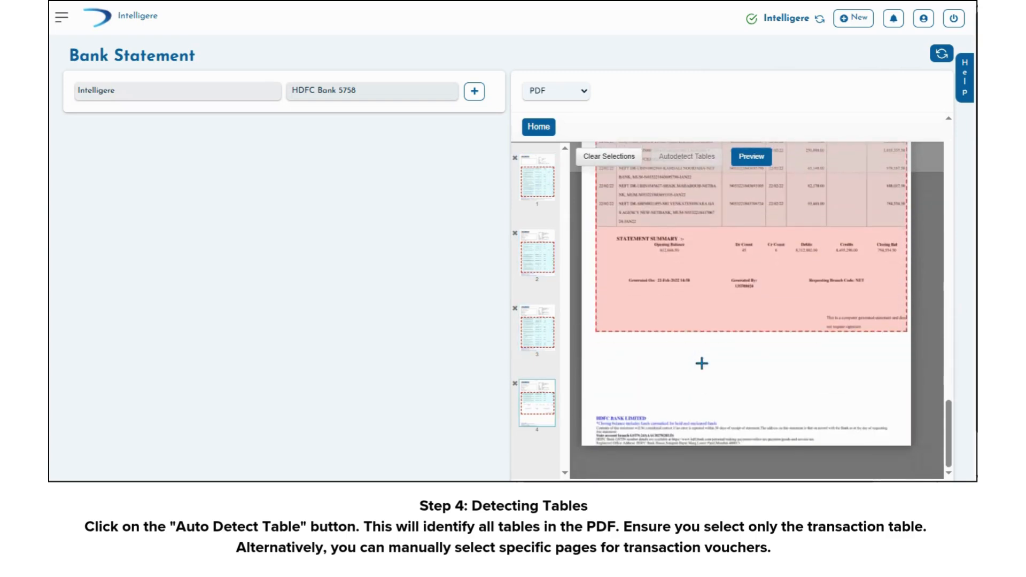
drag(718, 332, 733, 229)
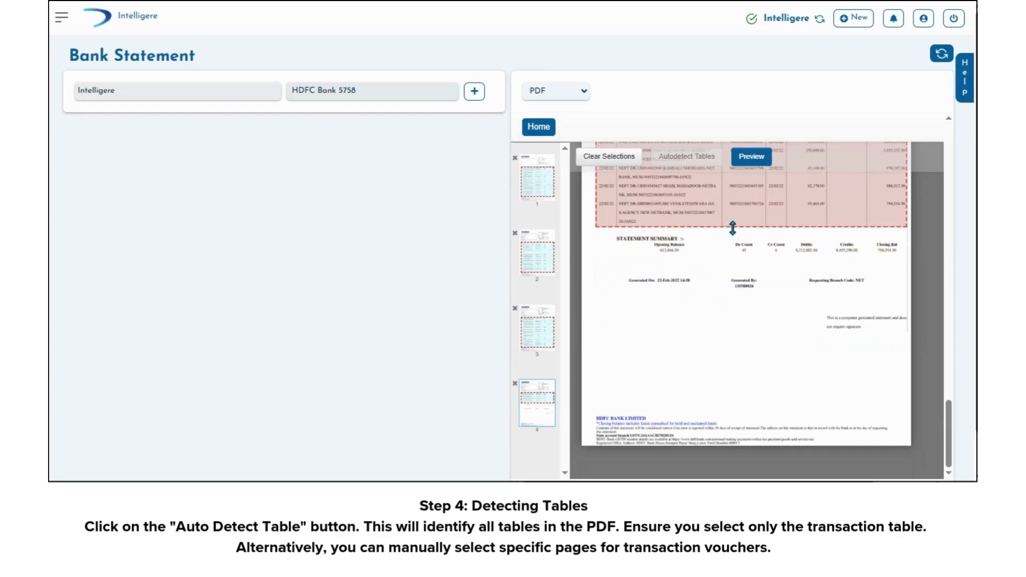
- Preview the extracted tables, save them using Option 1, and submit the file to generate voucher entries
click(756, 158)
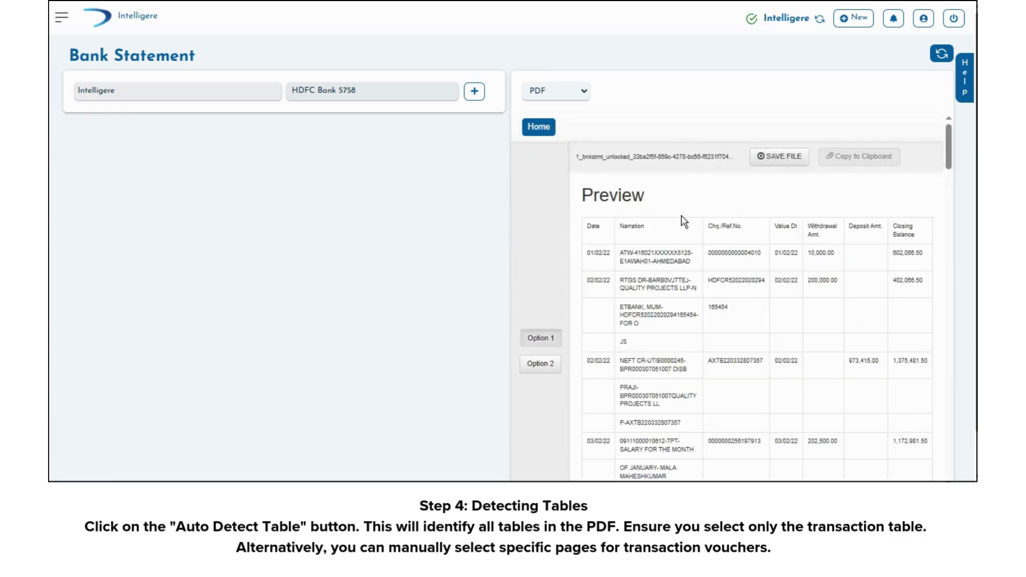
click(541, 364)
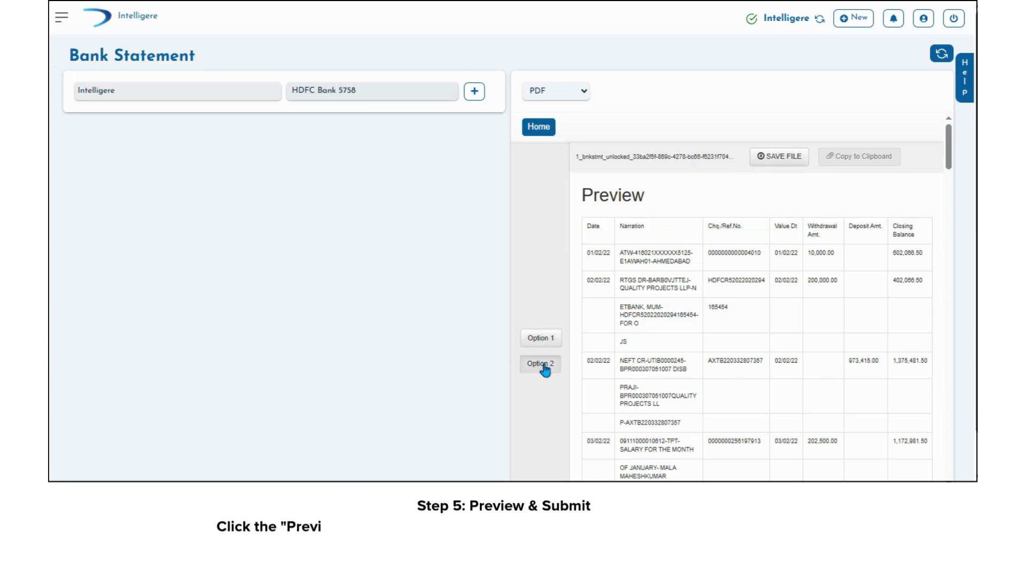
click(543, 339)
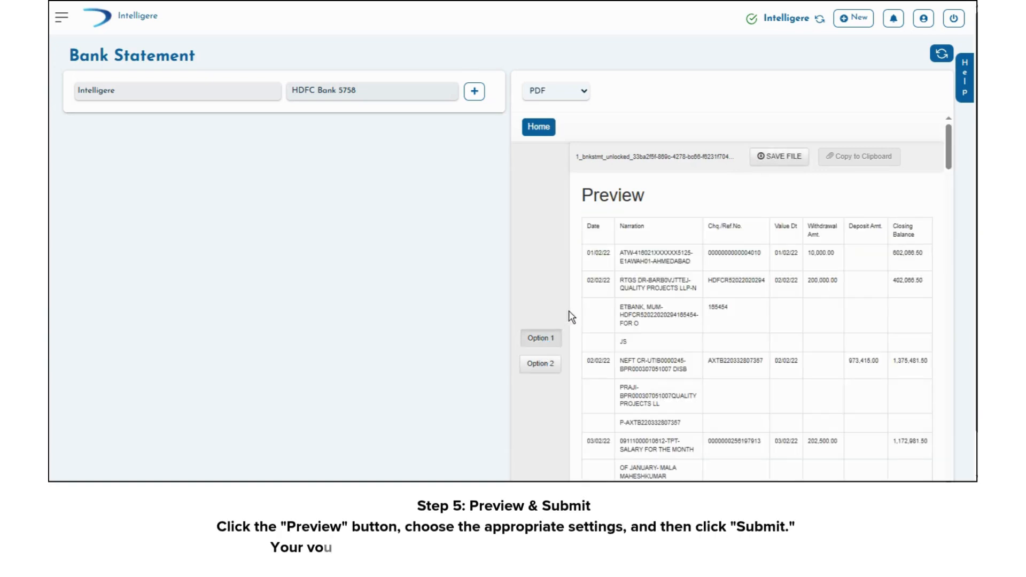
click(780, 157)
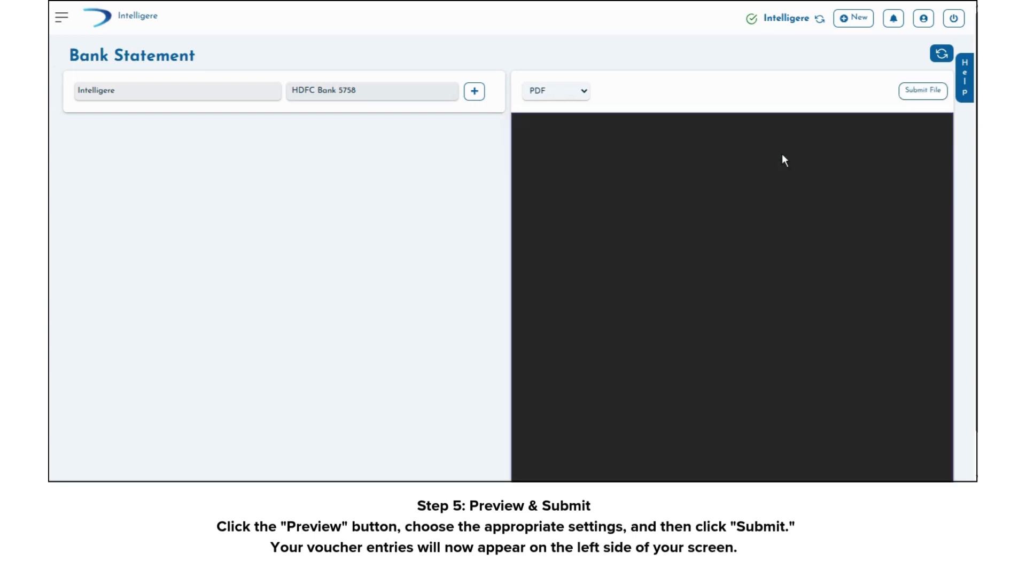
click(933, 92)
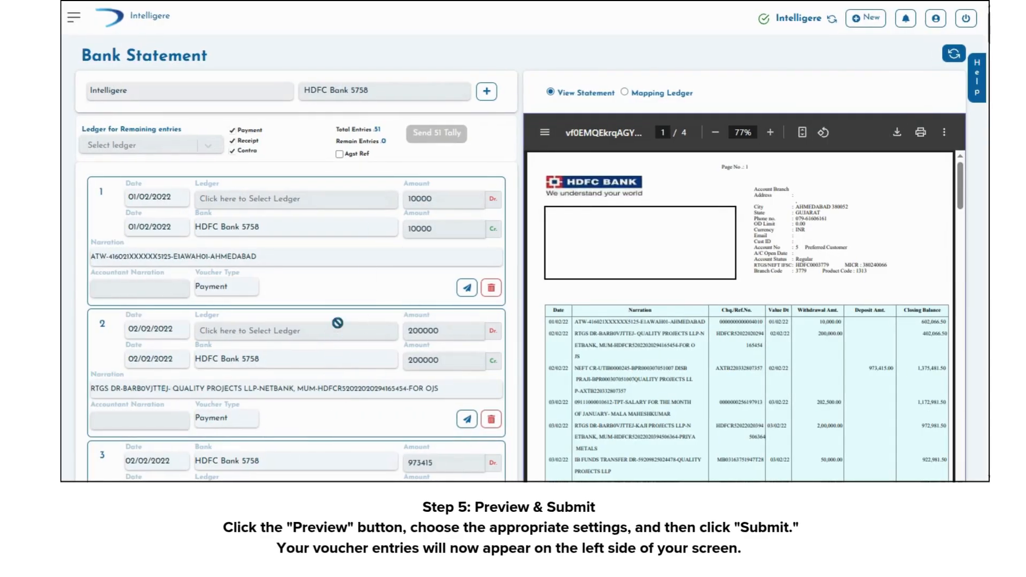
- Review the generated voucher entries against the original statement, enlarging the statement view to 90%
scroll(339, 328, down, 10)
scroll(340, 328, up, 10)
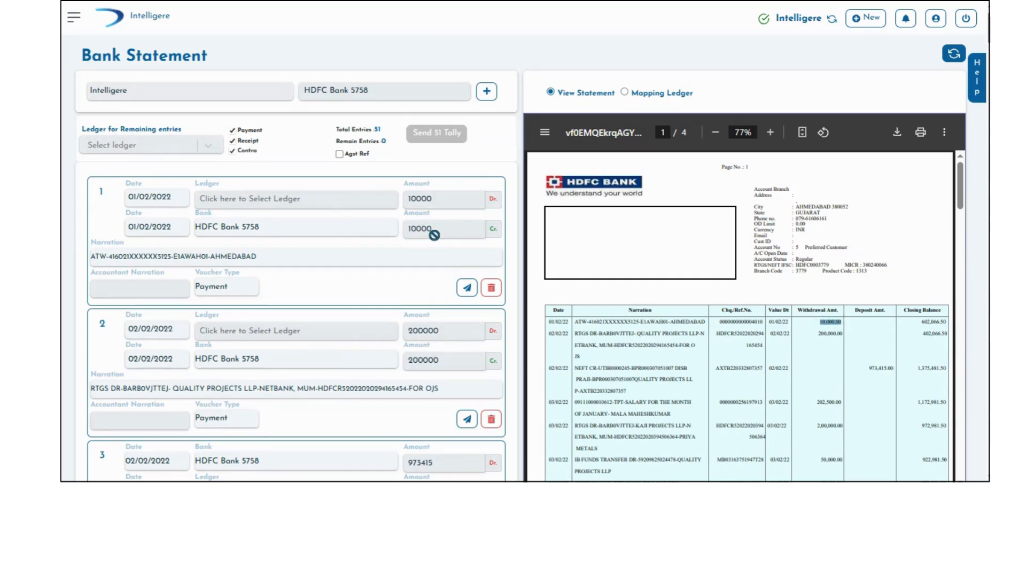
click(771, 134)
click(770, 134)
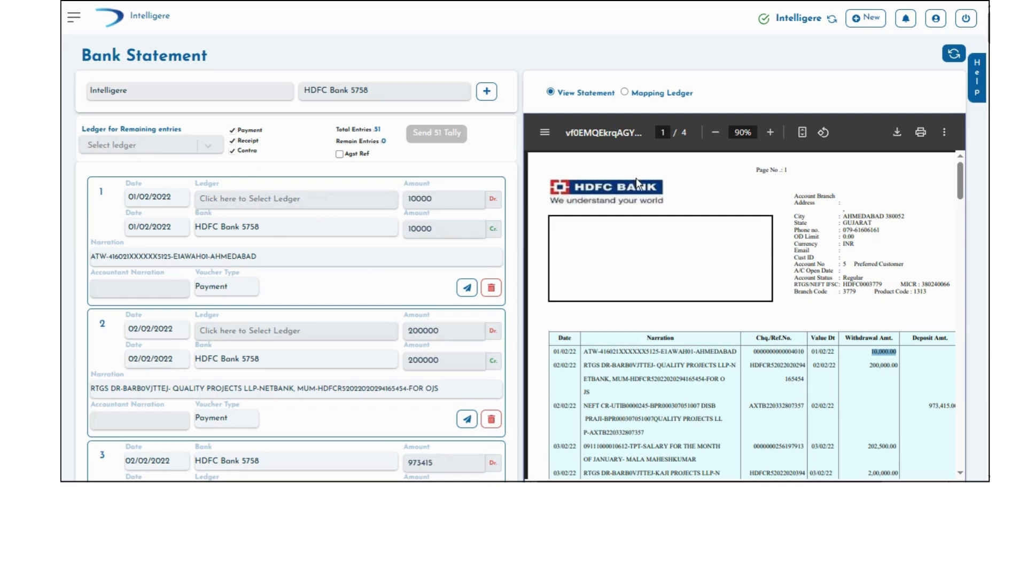
- Map the narration keyword ATW to the Cash ledger and submit the mapping
click(642, 90)
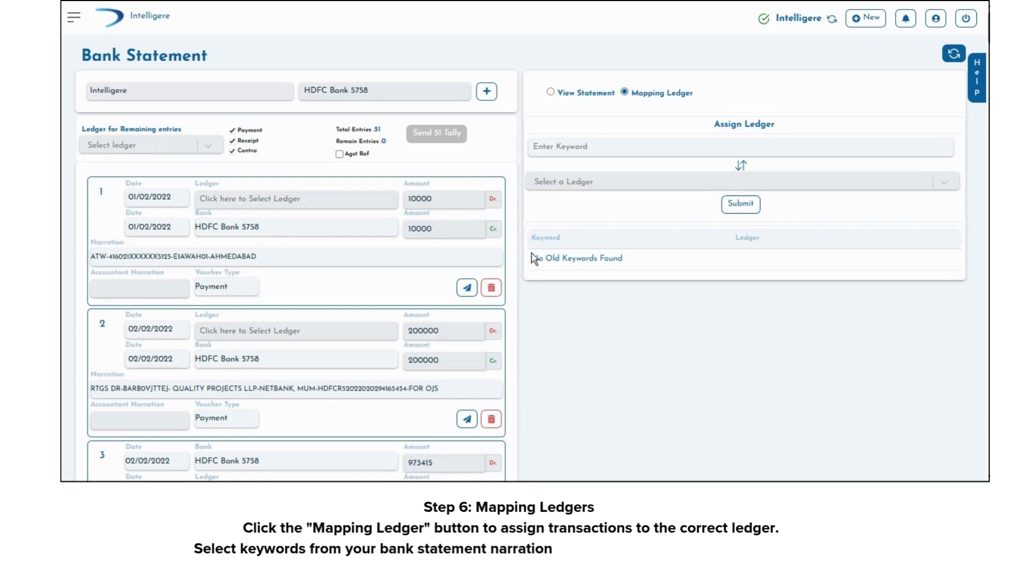
drag(107, 256, 99, 256)
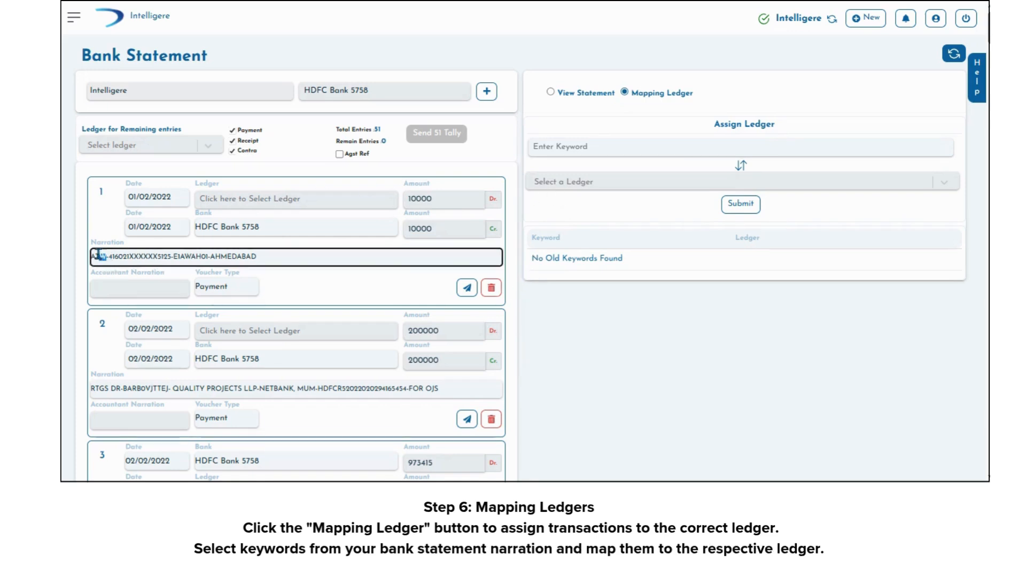
click(626, 152)
text(ATW)
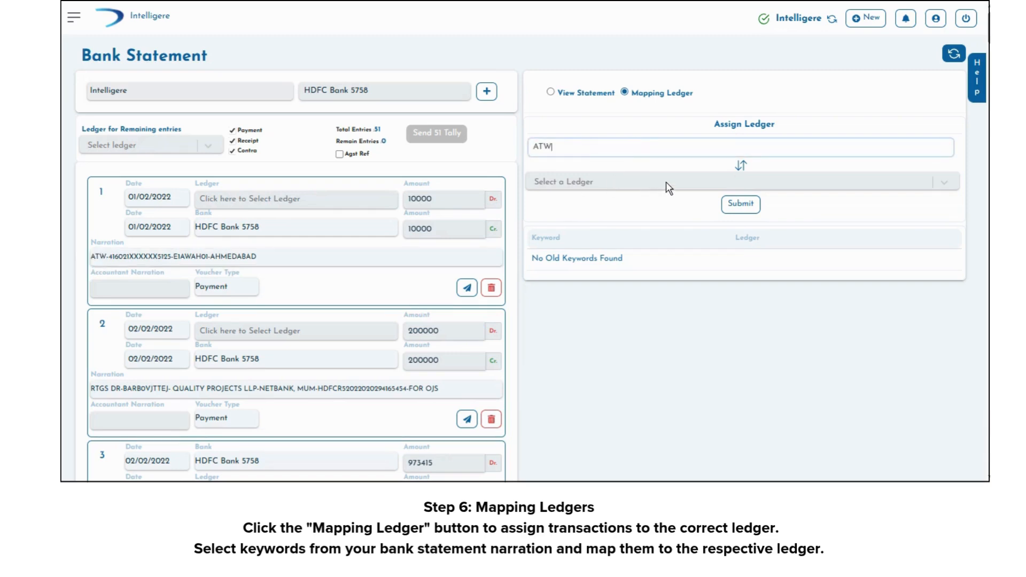
click(666, 181)
click(577, 236)
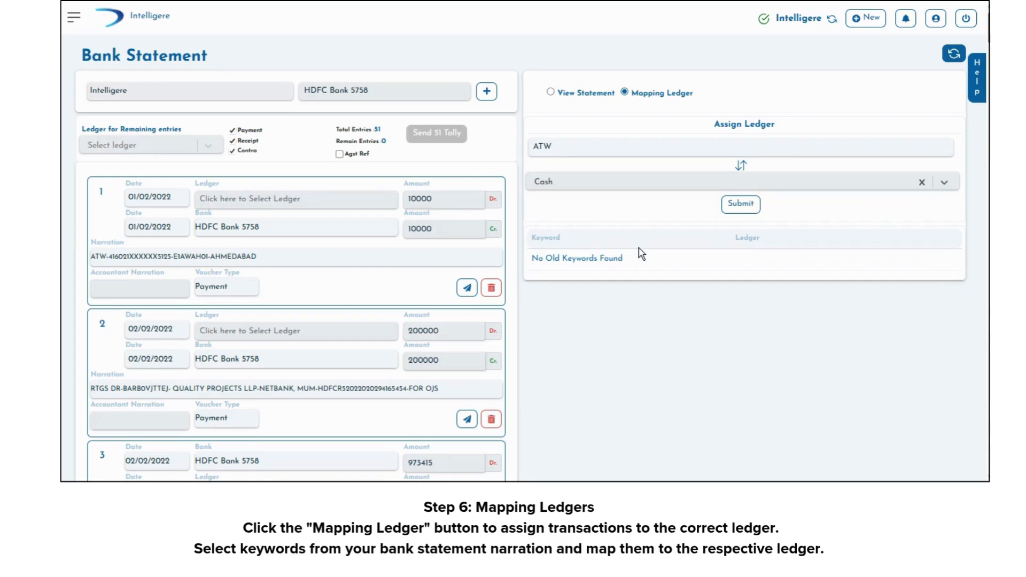
click(740, 206)
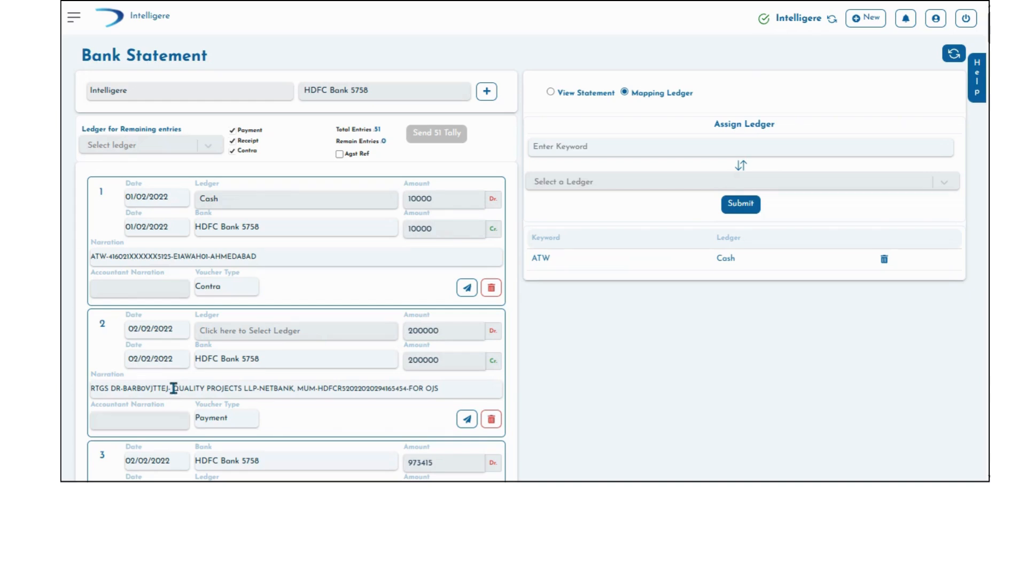
drag(173, 388, 260, 390)
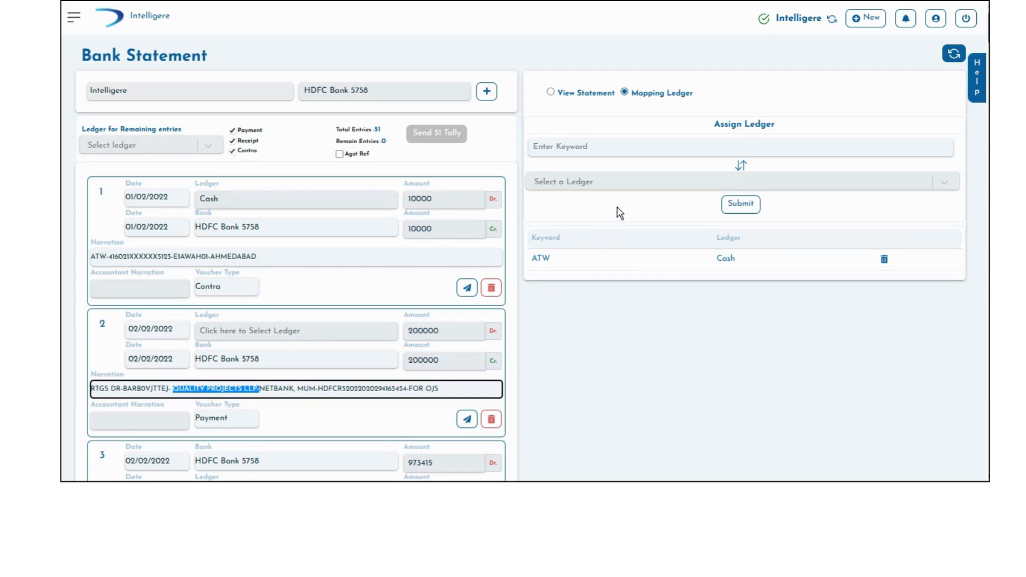
click(652, 147)
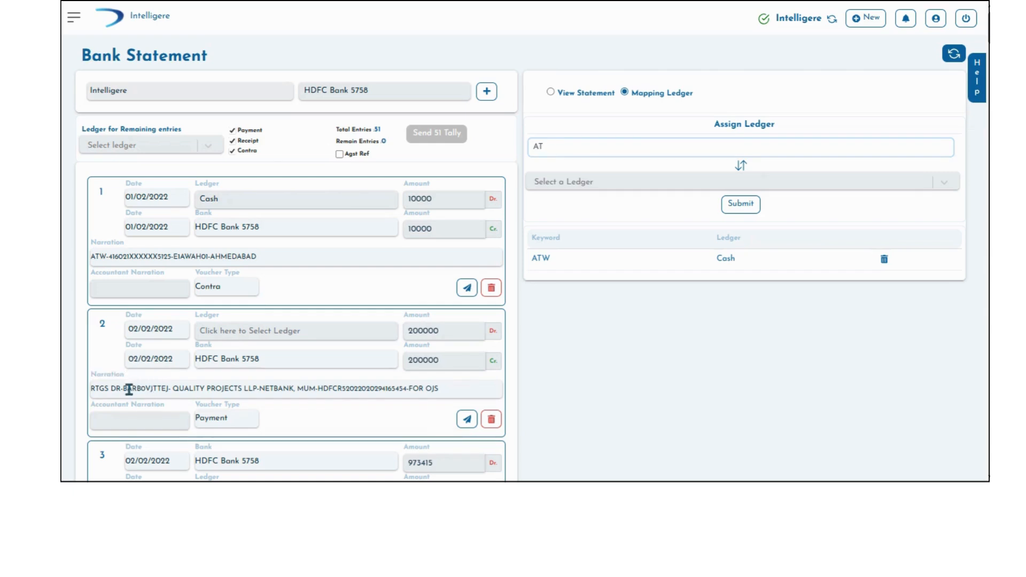
key(BackSpace)
key(BackSpace)
- Map the keyword QUALITY PROJECTS LLP, copied from the second entry's narration, to the QUALITY PROJECTS LLP ledger and submit it
drag(169, 389, 243, 391)
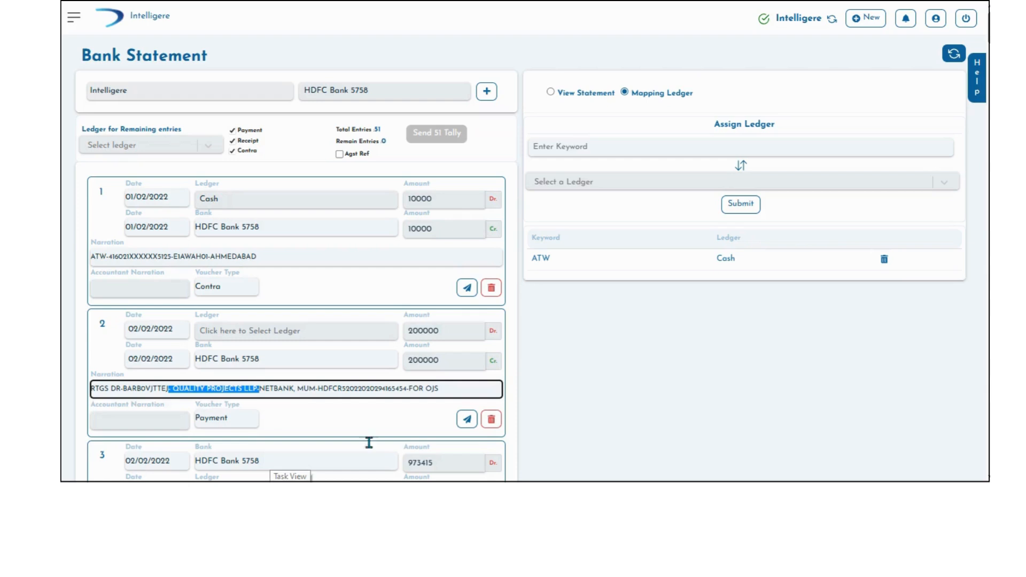
click(591, 147)
text(- QUALITY PROJECTS LLP-)
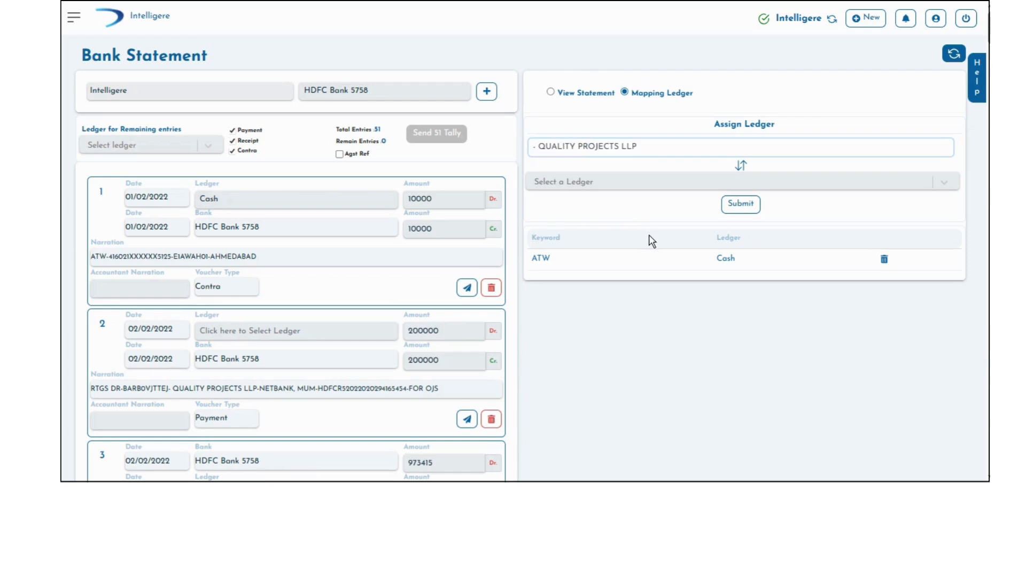
key(Delete)
key(Delete)
click(640, 187)
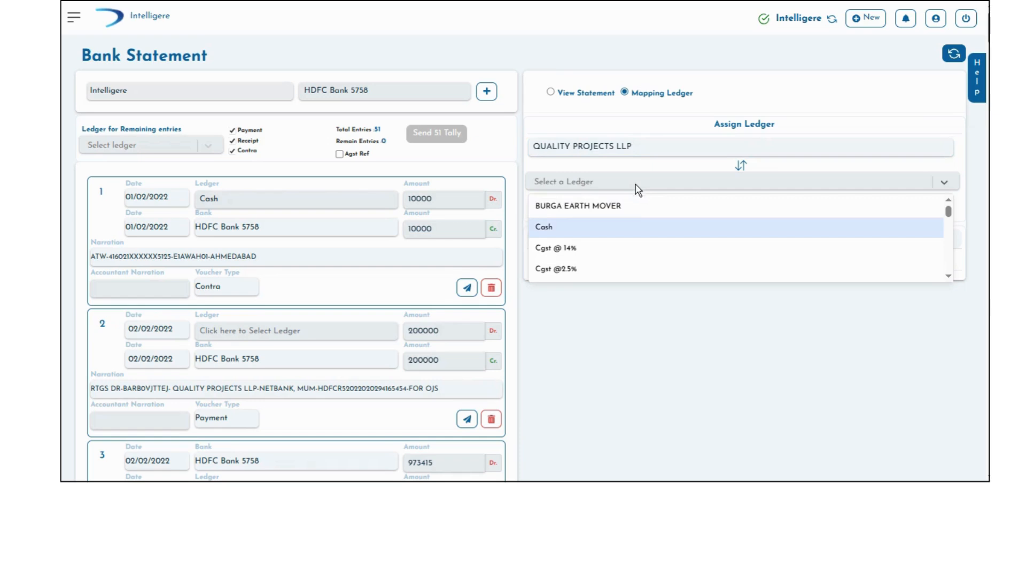
scroll(620, 229, down, 2)
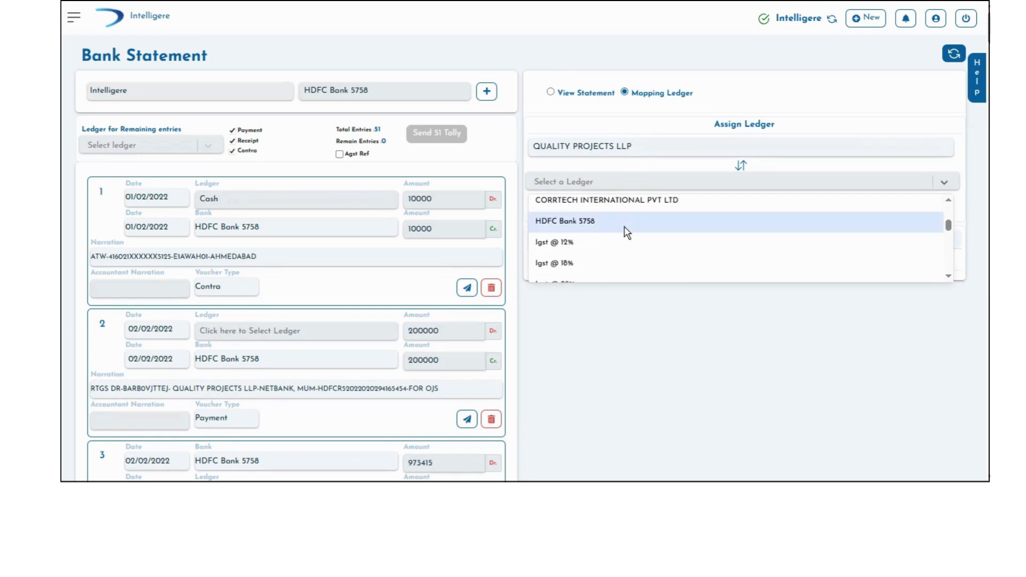
text(qu)
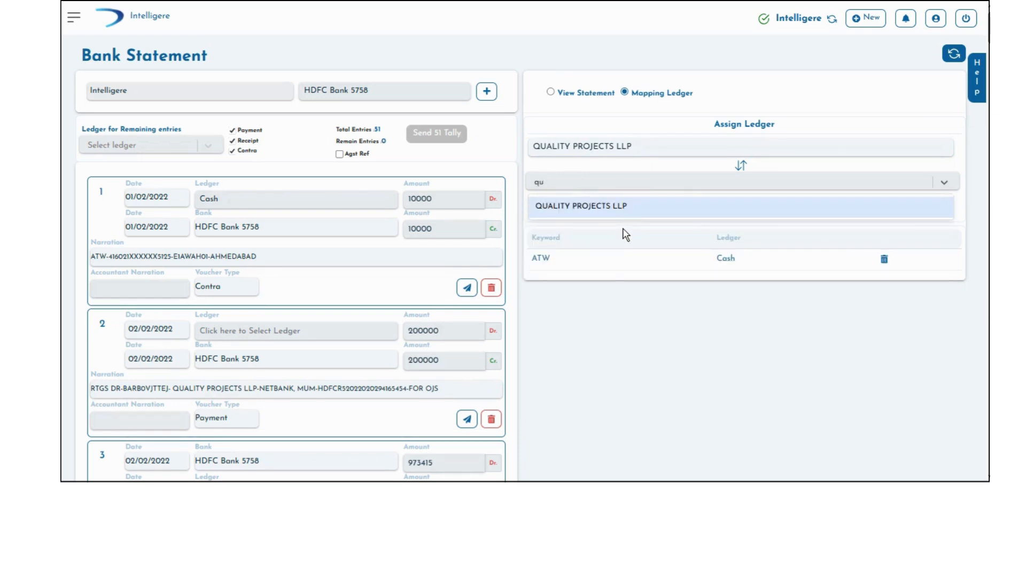
click(631, 211)
click(743, 207)
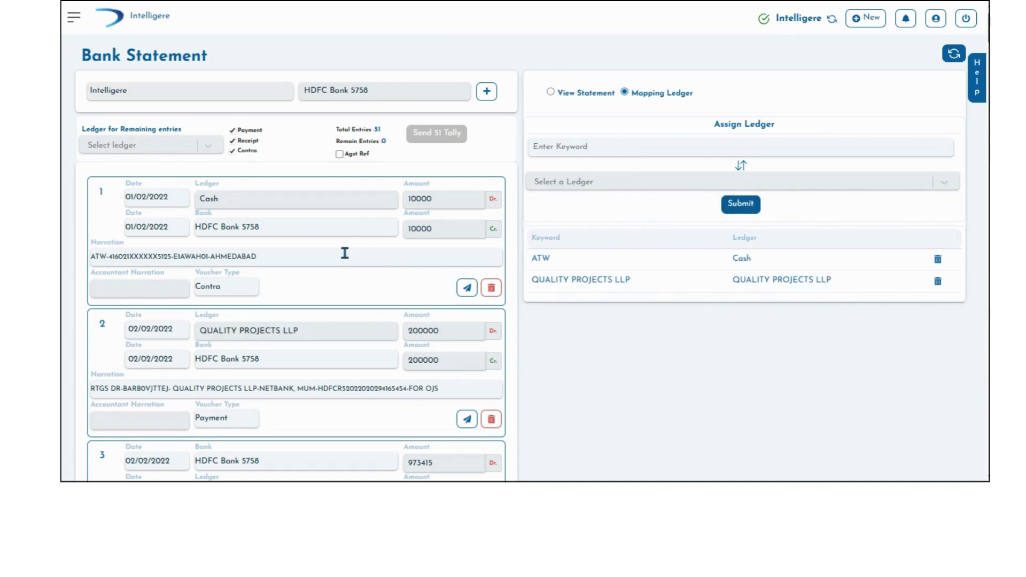
- Filter the voucher entries to Receipt only by excluding Payment and Contra, and look through the filtered list
scroll(353, 333, down, 1)
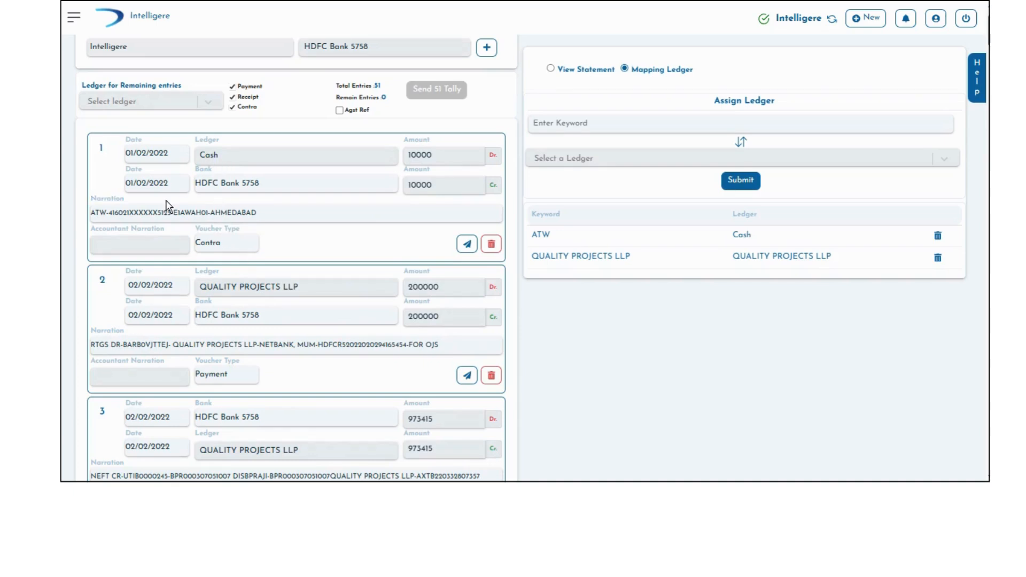
click(241, 85)
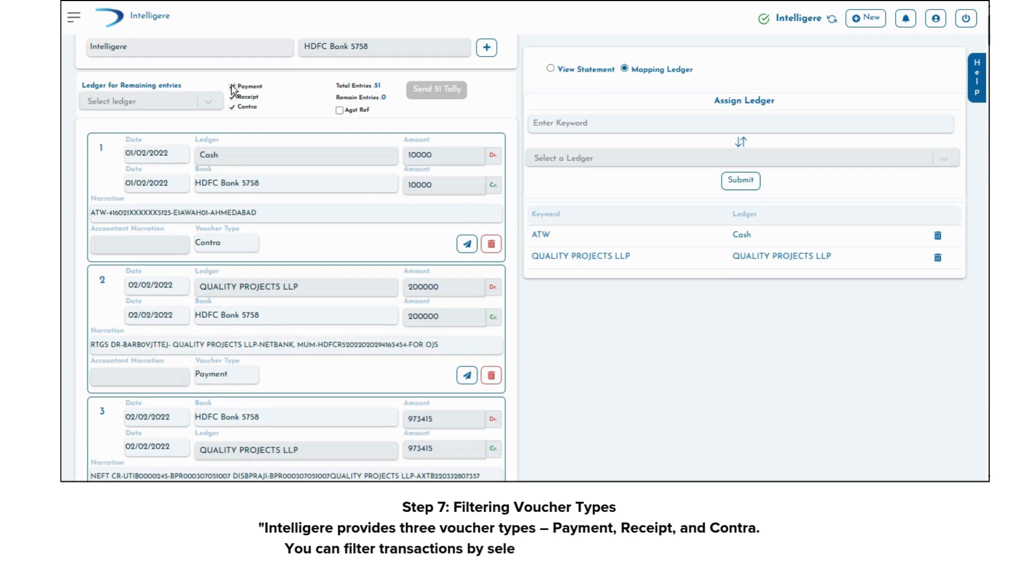
click(232, 87)
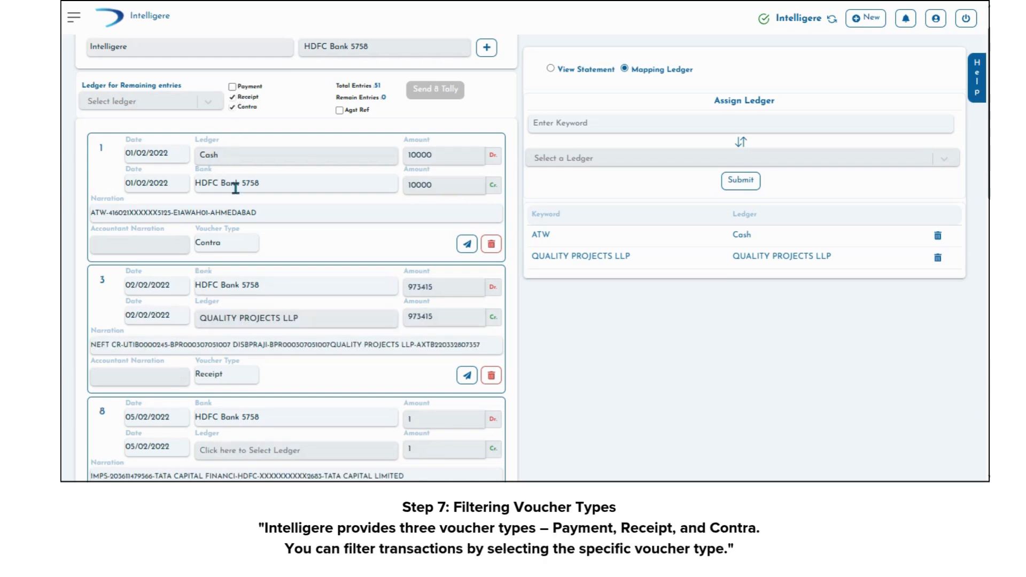
click(232, 108)
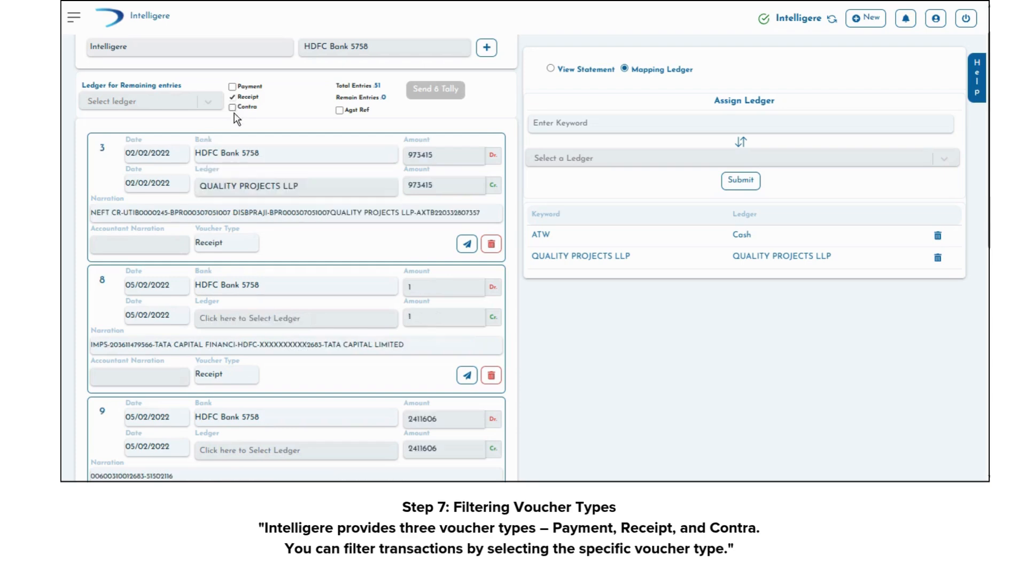
scroll(326, 207, down, 9)
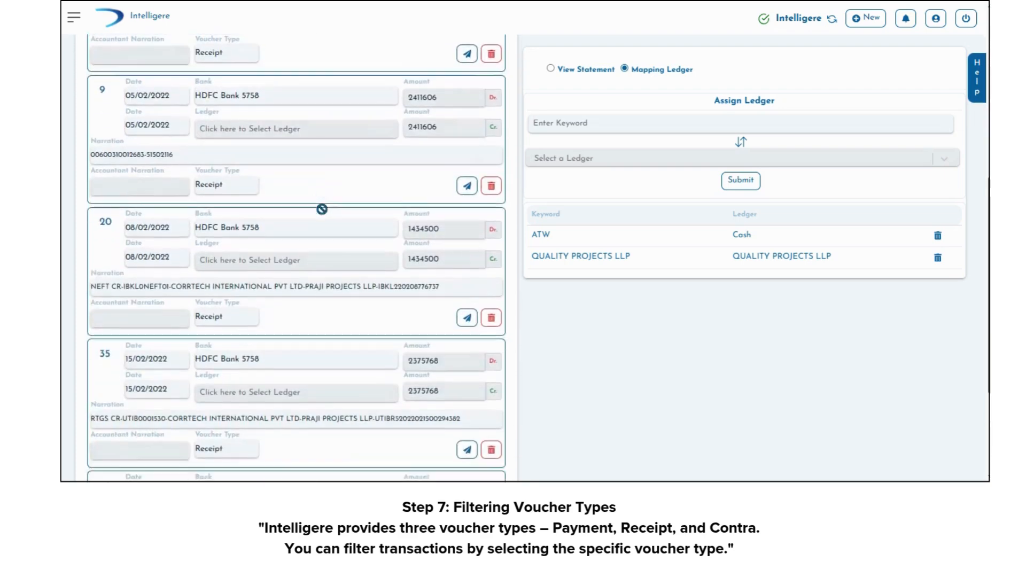
scroll(322, 209, up, 10)
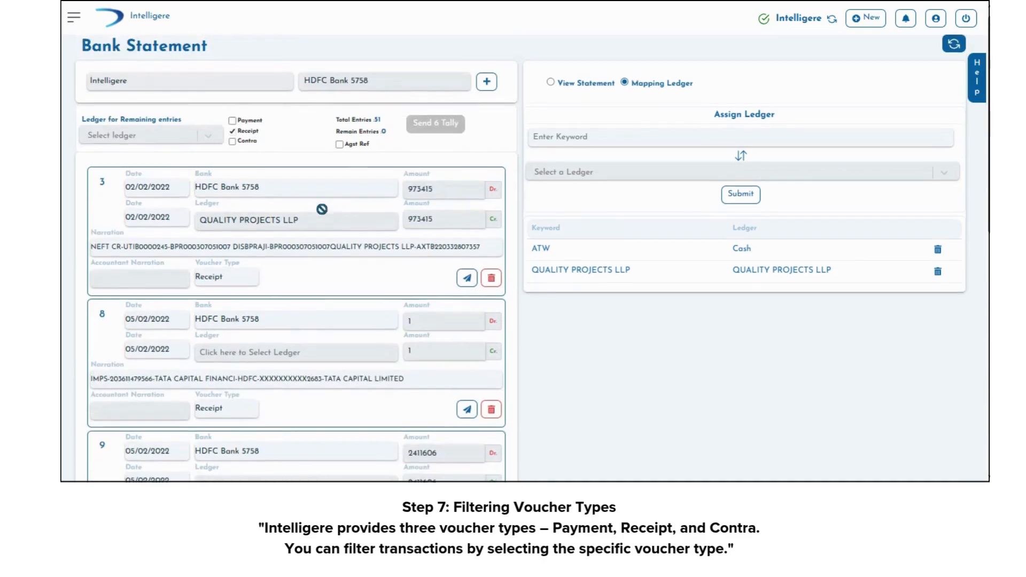
- Filter the voucher entries to Payment only by excluding Receipt, and look through the filtered list
click(233, 142)
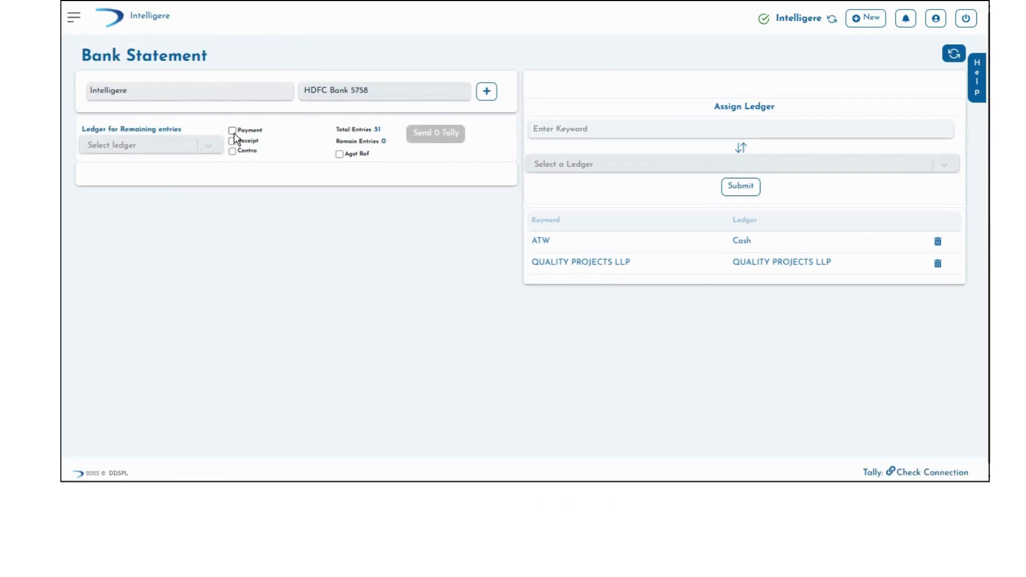
click(232, 131)
scroll(399, 287, down, 5)
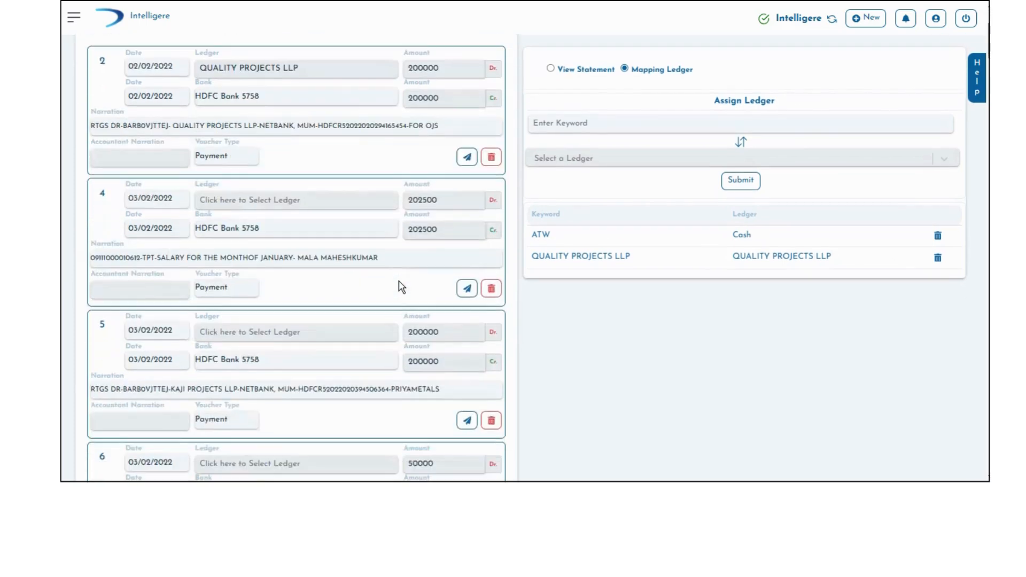
scroll(374, 288, down, 6)
scroll(380, 281, up, 11)
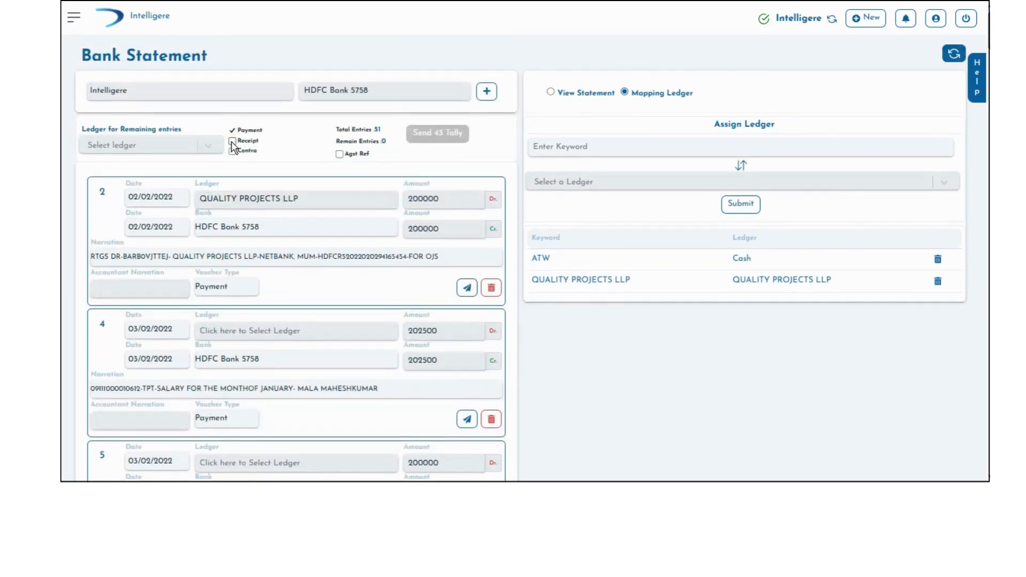
- Include Receipt and Contra entries in the list again and enable Agst Ref for the vouchers
click(232, 141)
click(232, 151)
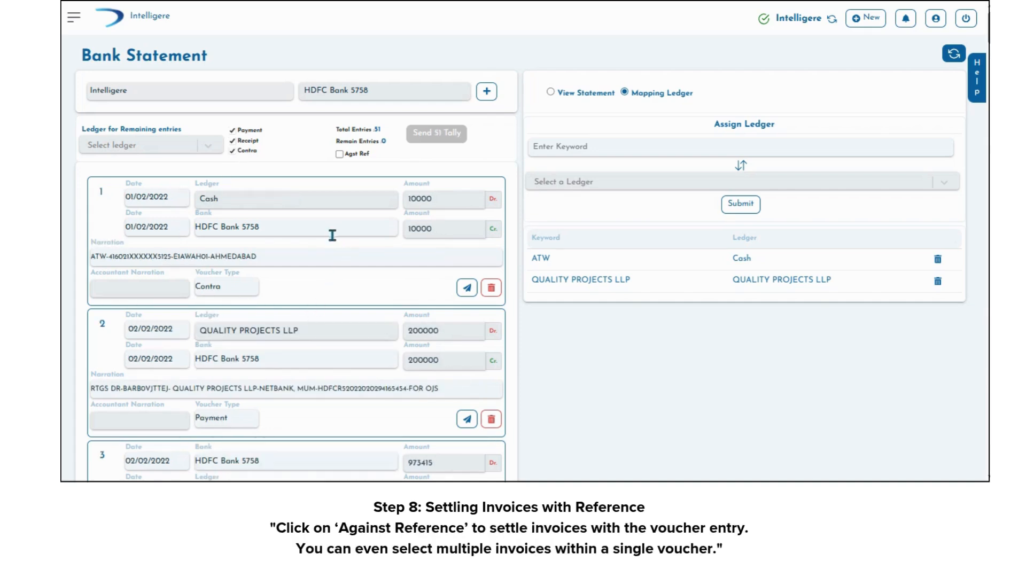
click(340, 155)
- Select invoice 1 of ₹203600 for the second voucher entry and set it as the against reference
scroll(354, 293, down, 1)
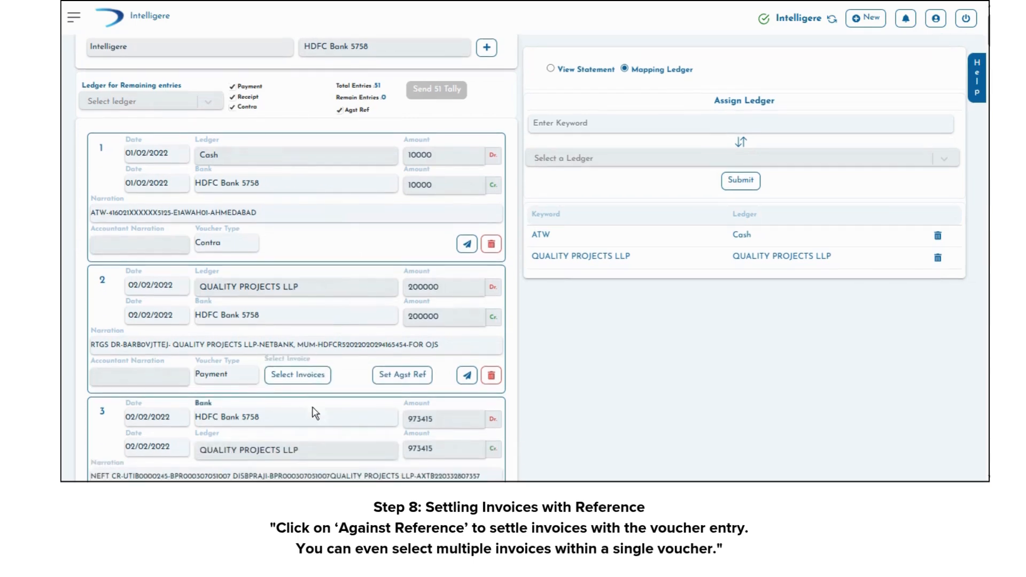
click(297, 377)
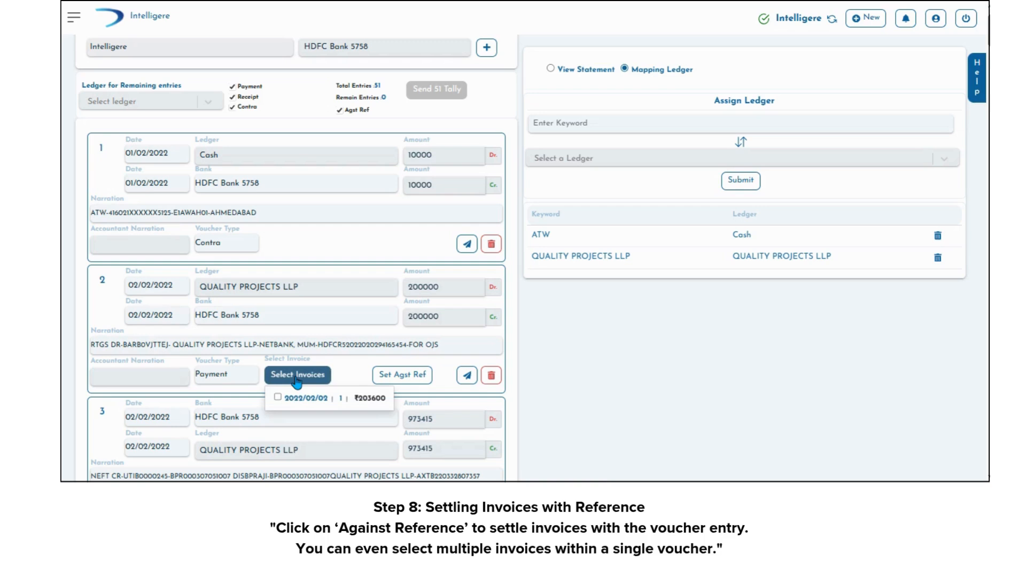
click(278, 398)
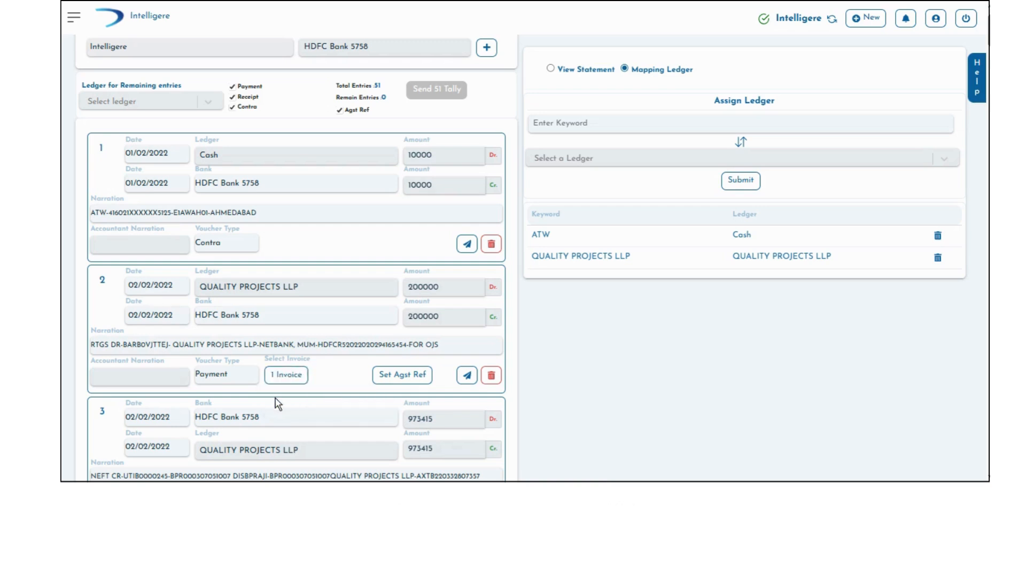
click(409, 381)
- Select invoices 2 (₹305400) and 3 (₹619500) for the third voucher entry, the QUALITY PROJECTS LLP receipt
scroll(408, 316, down, 4)
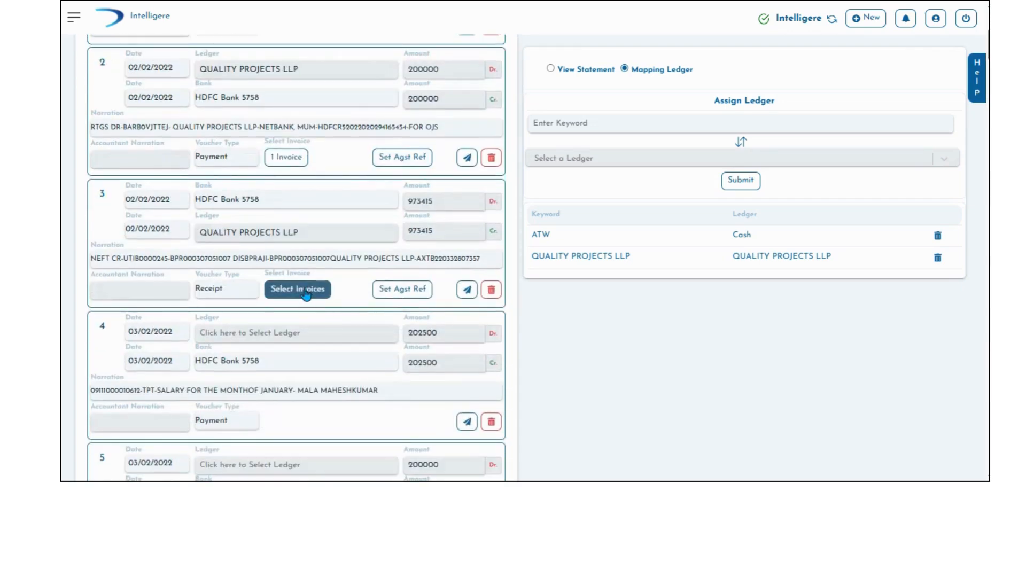
click(306, 291)
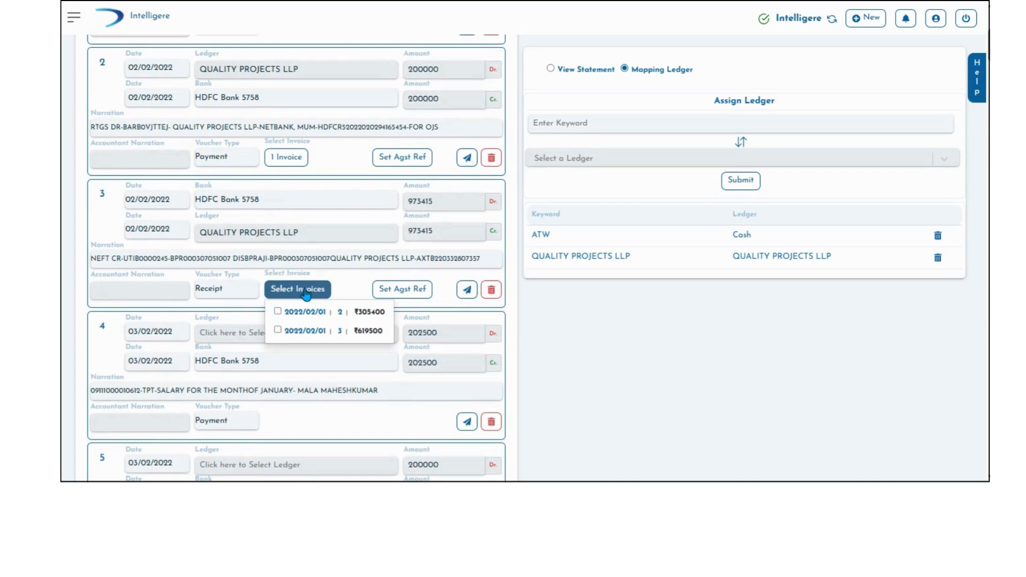
click(277, 312)
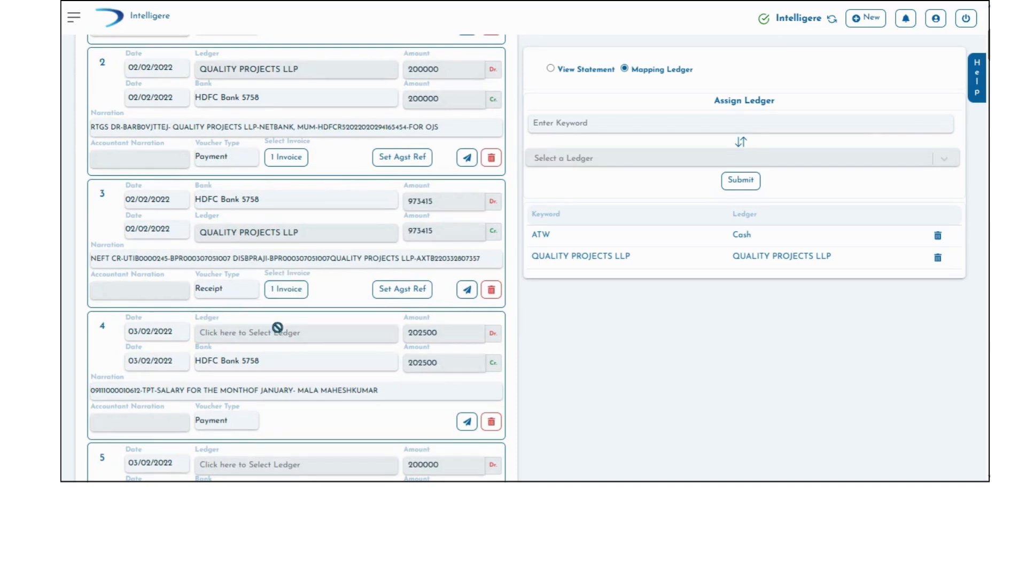
click(288, 289)
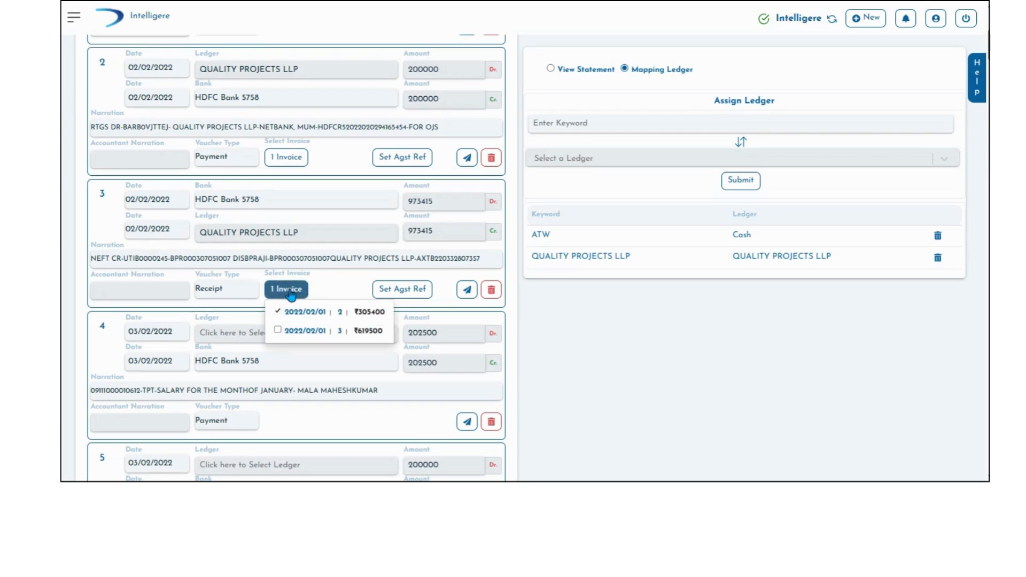
click(278, 330)
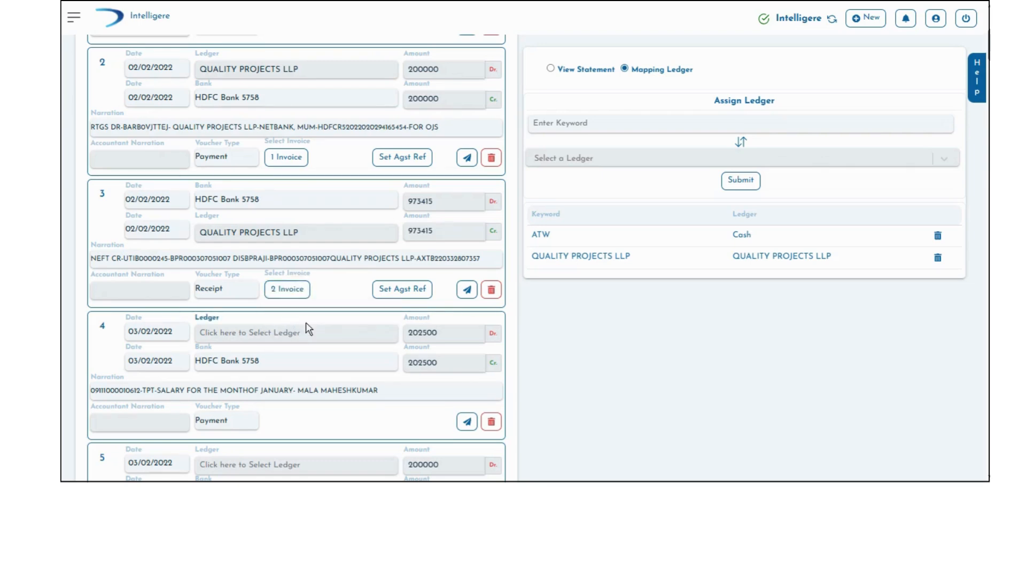
- Set the against reference for the third entry and allocate its remaining amount to On Account
click(408, 293)
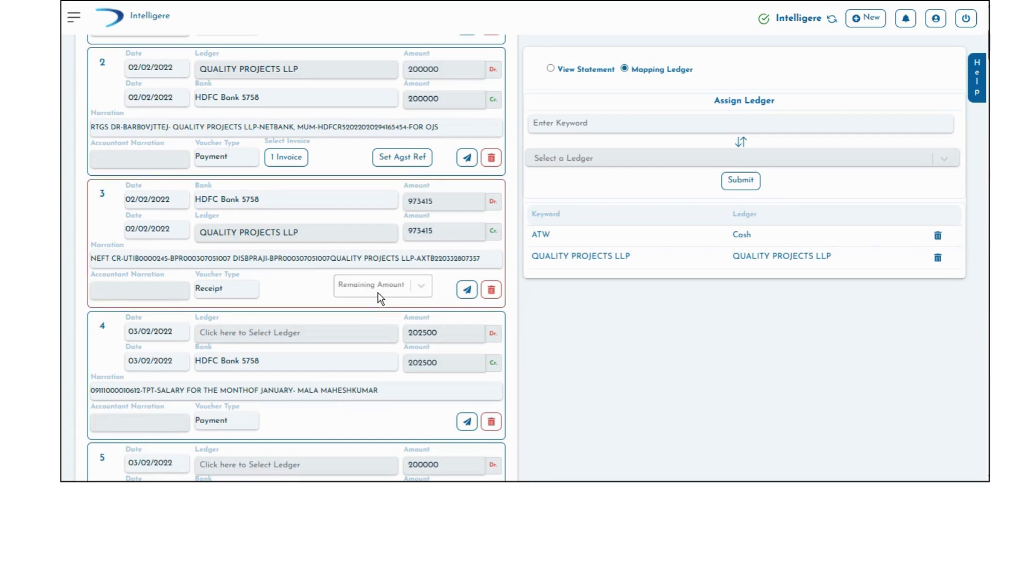
click(383, 291)
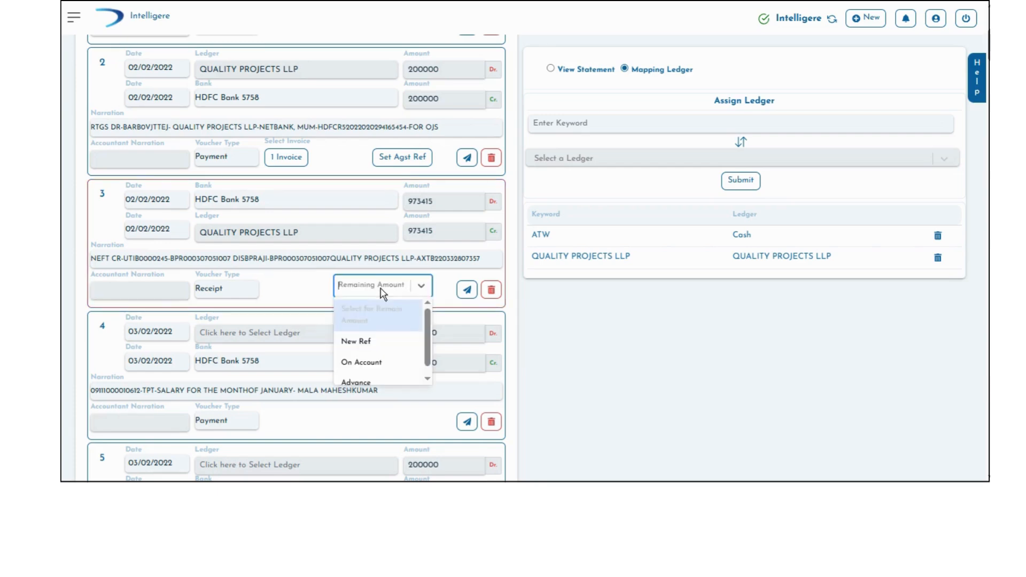
click(361, 363)
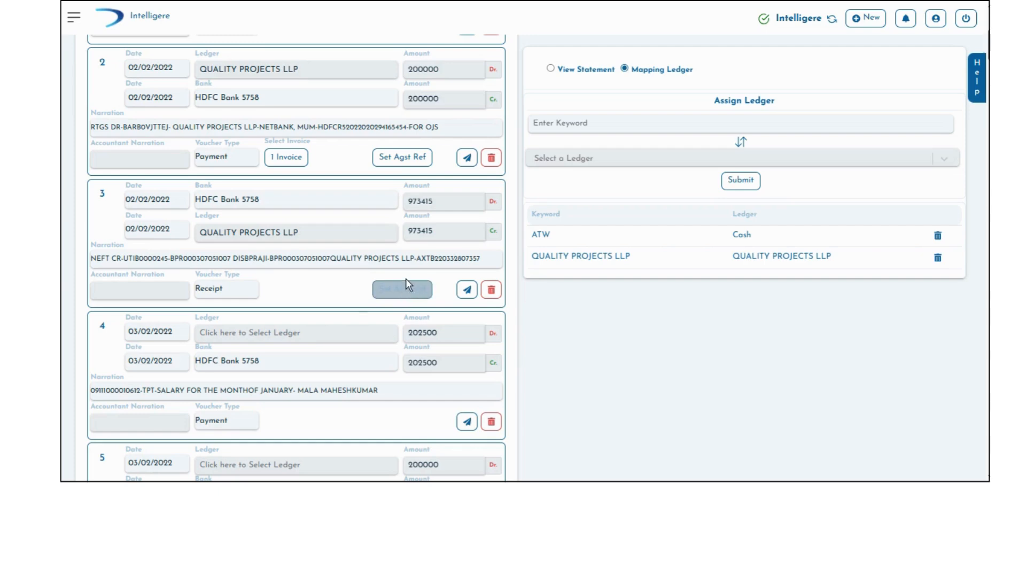
- Assign the Suspense ledger to all remaining entries that have no ledger
scroll(394, 238, up, 1)
scroll(393, 238, up, 5)
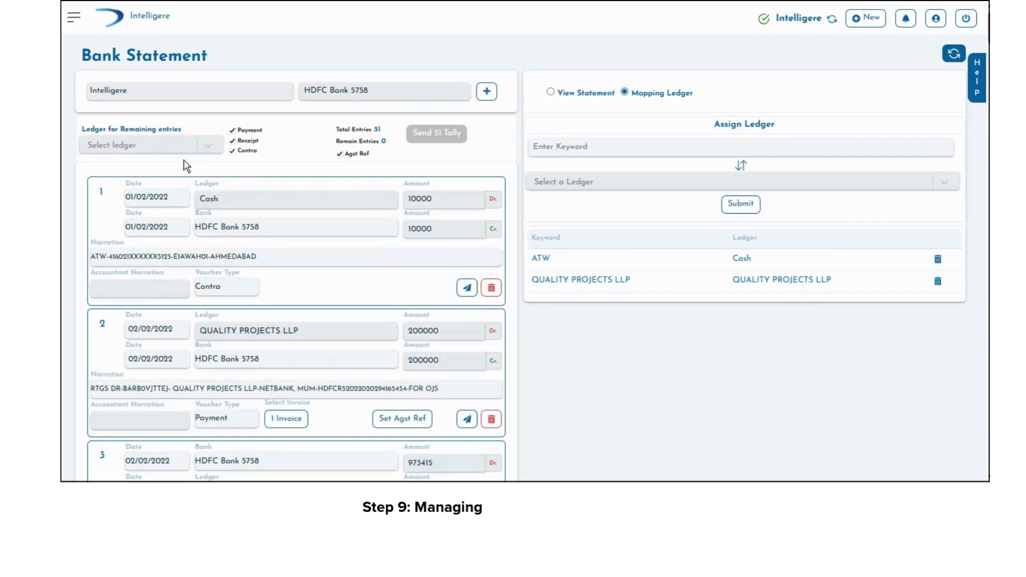
click(173, 147)
text(sus)
click(124, 170)
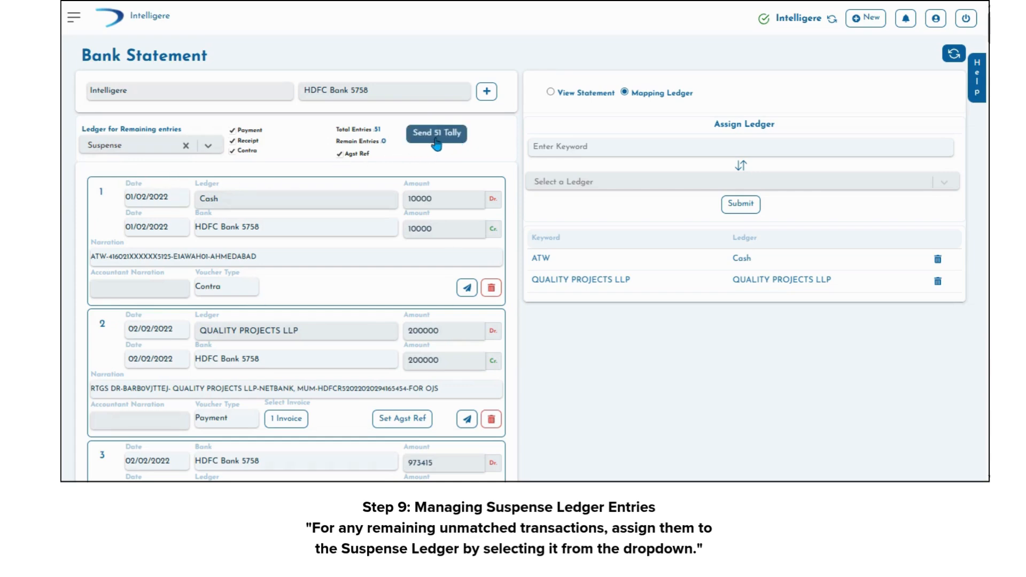
- Check the ledgers assigned to the voucher entries and send all 51 entries to Tally
scroll(293, 330, down, 10)
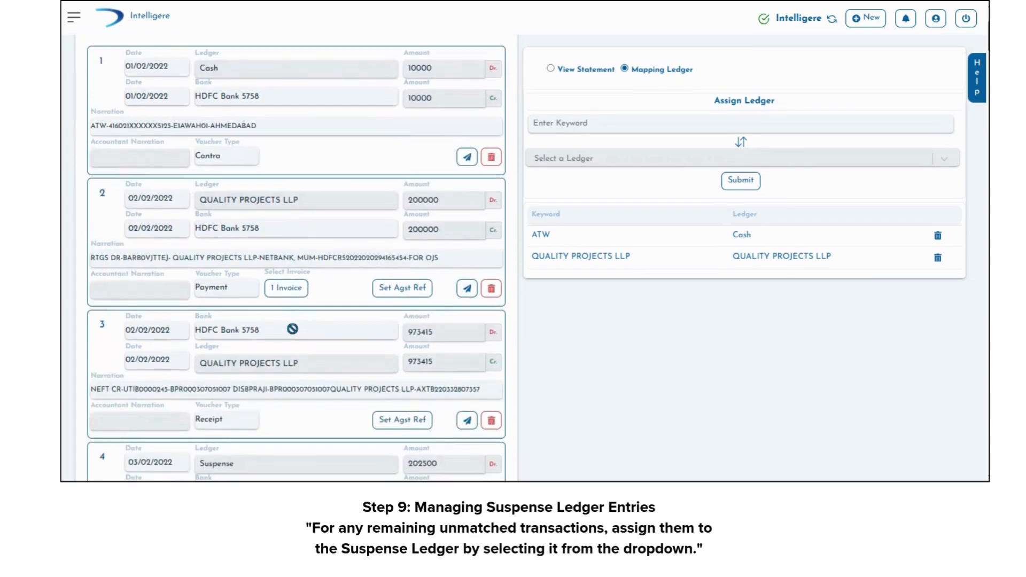
scroll(295, 335, down, 3)
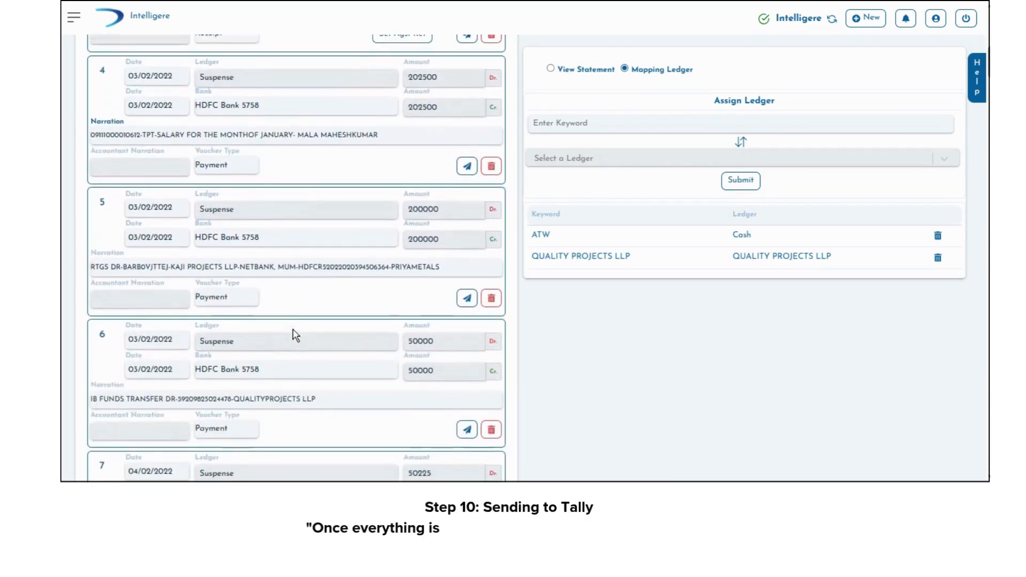
scroll(321, 335, up, 5)
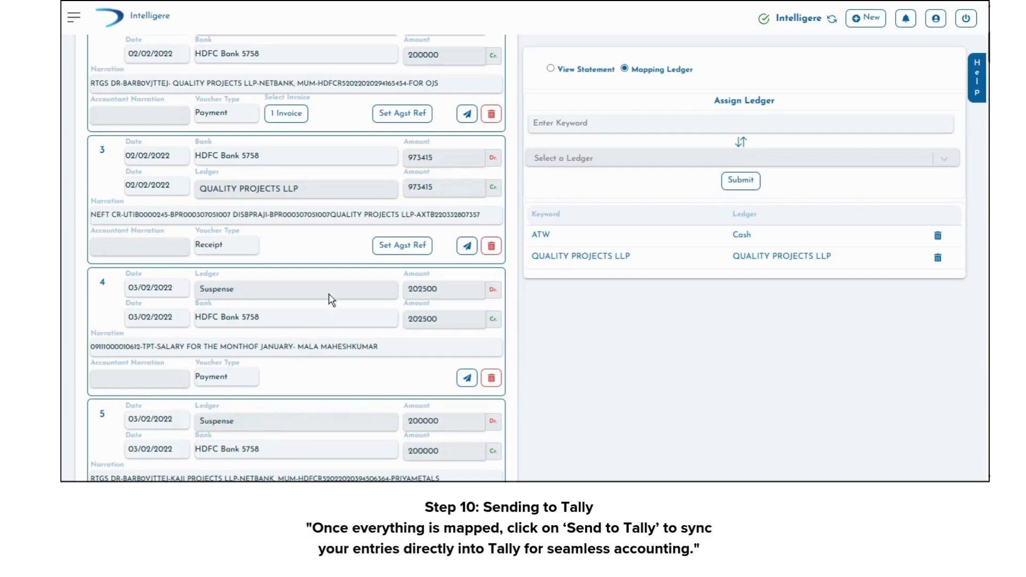
scroll(356, 235, up, 6)
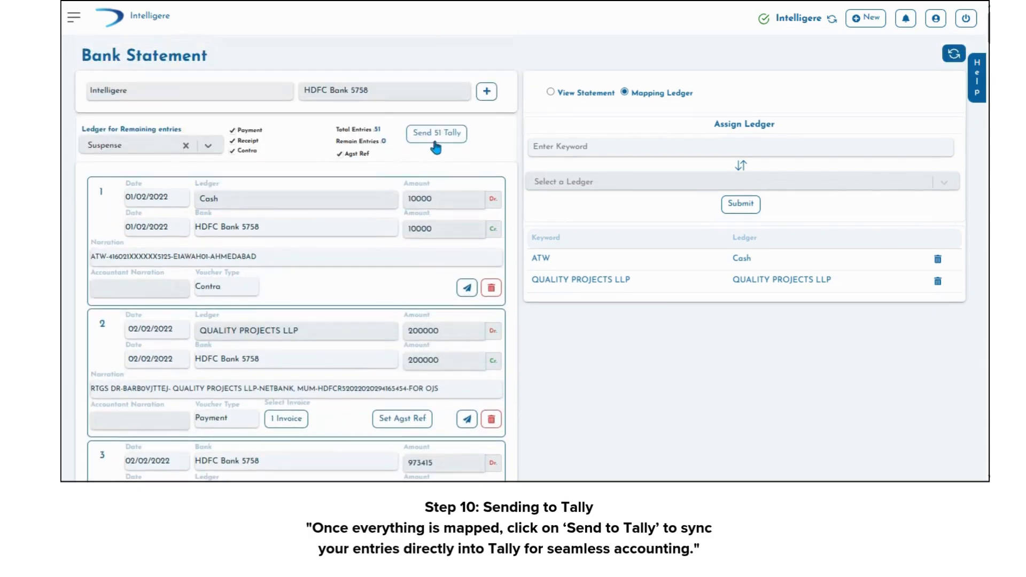
click(437, 132)
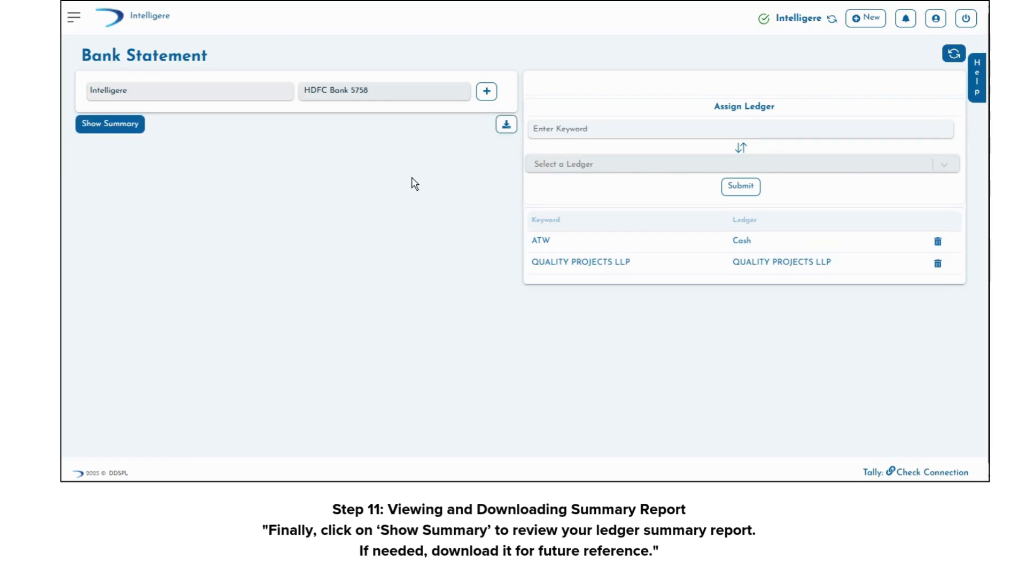
- Show the ledger summary and examine the dated debit and credit breakdowns of QUALITY PROJECTS LLP and Suspense
click(111, 126)
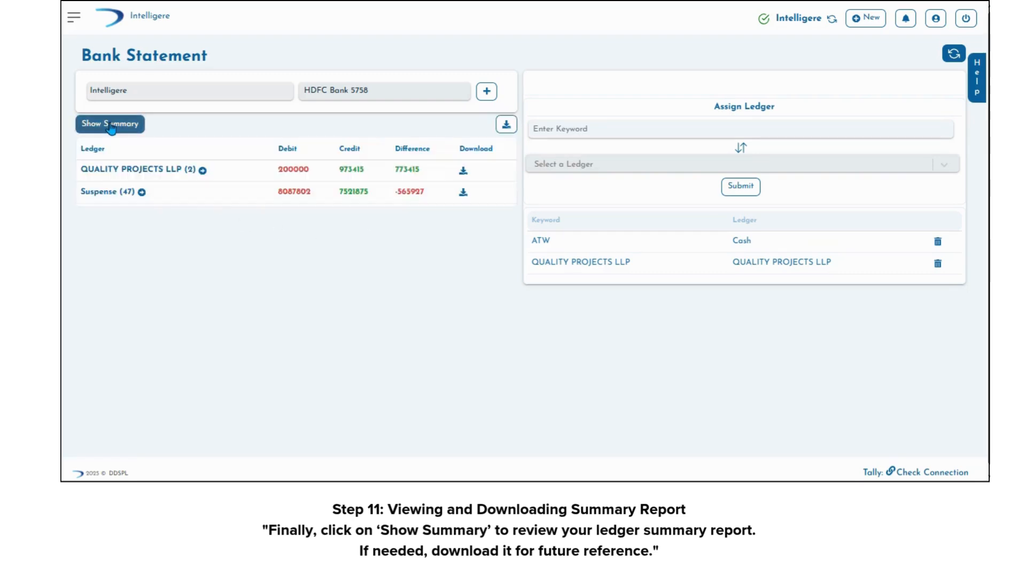
click(167, 171)
scroll(167, 182, down, 1)
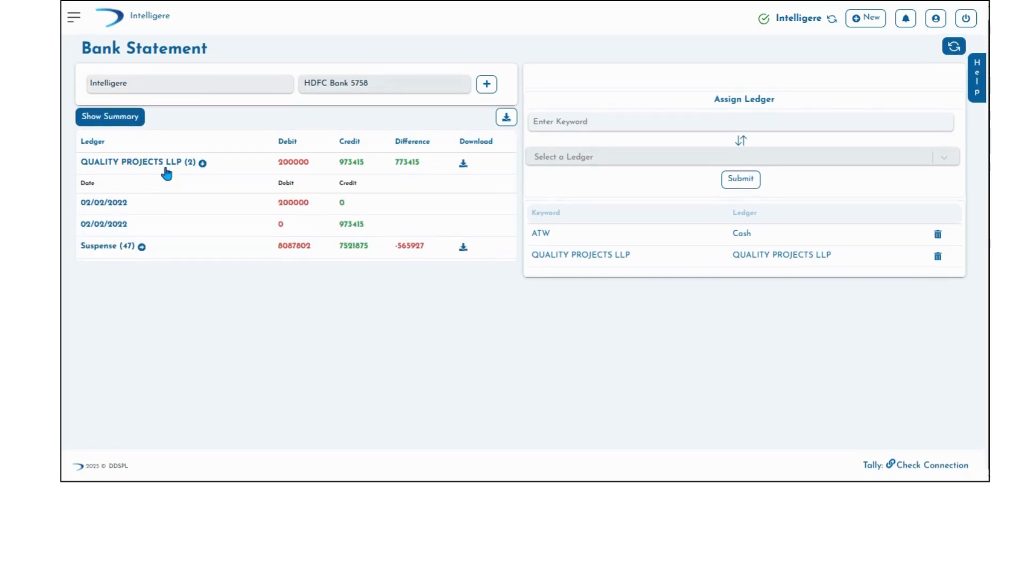
click(167, 167)
click(115, 187)
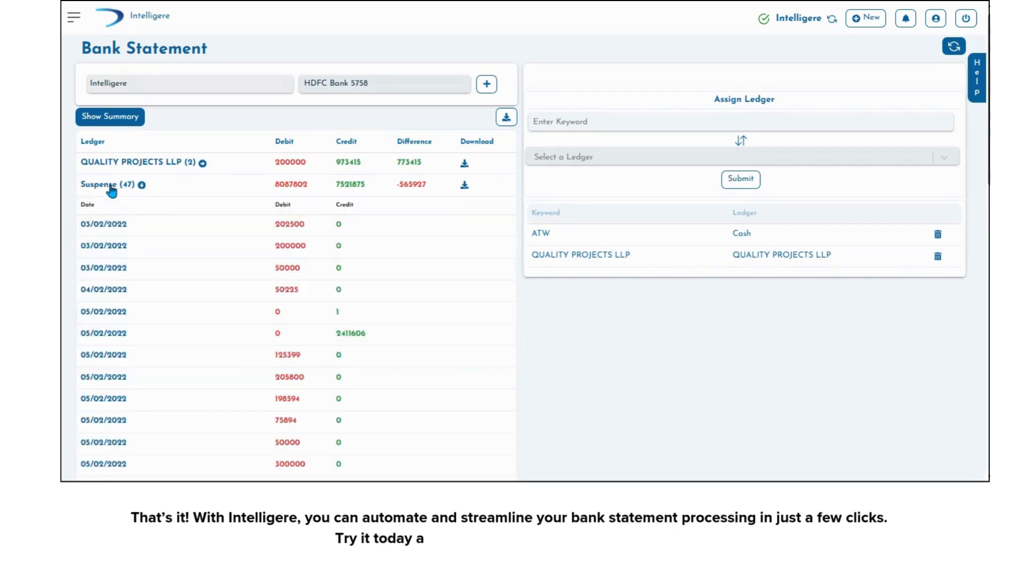
scroll(121, 222, down, 3)
scroll(122, 222, up, 3)
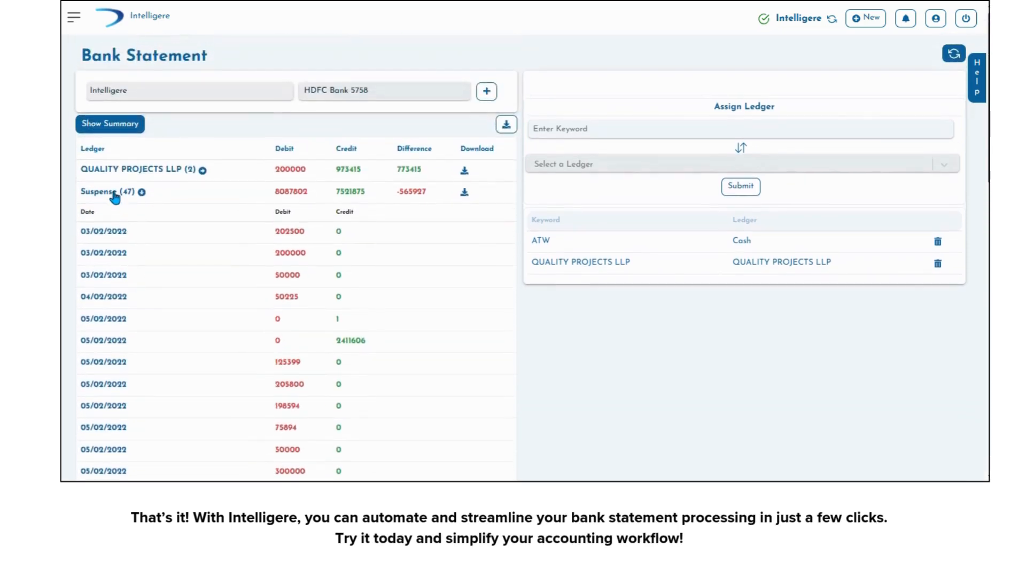
click(111, 194)
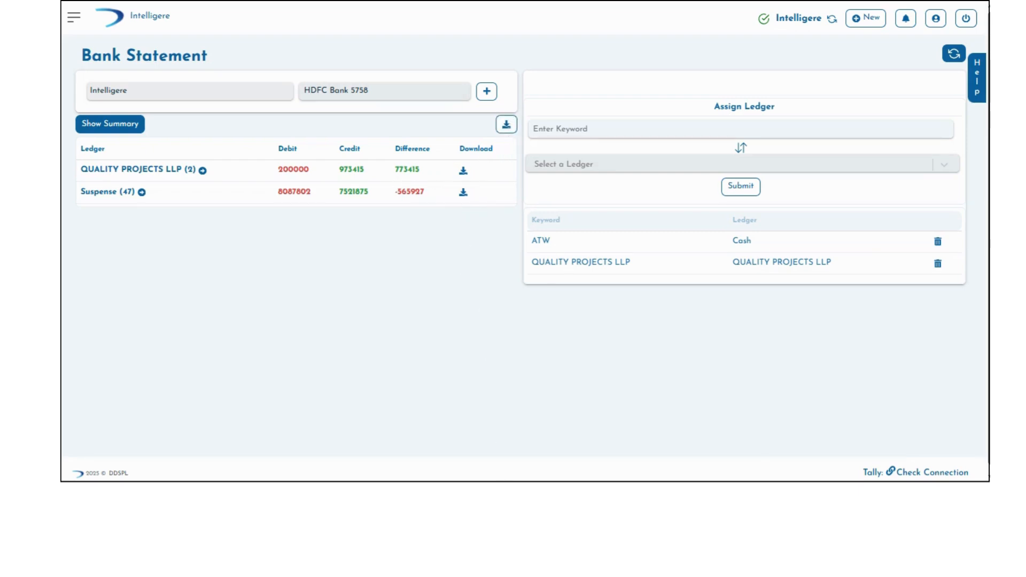
- Switch to Tally and open the Suspense ledger's vouchers from the Account Books reports
key(alt+Tab)
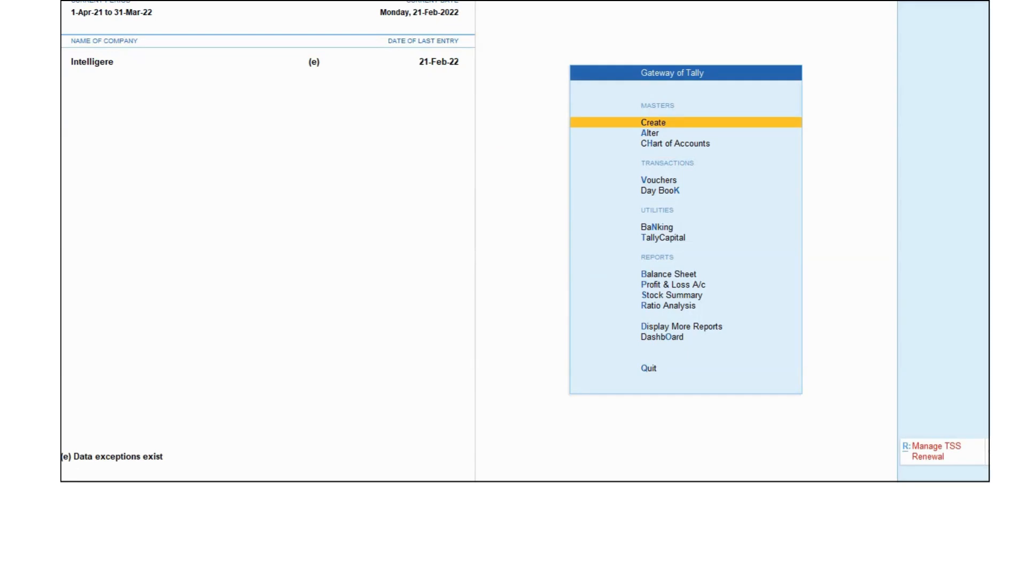
key(Up)
key(Up)
key(Up)
key(Return)
key(Down)
key(Down)
key(Down)
key(Down)
key(Return)
key(Down)
key(Return)
text(Sus)
key(Return)
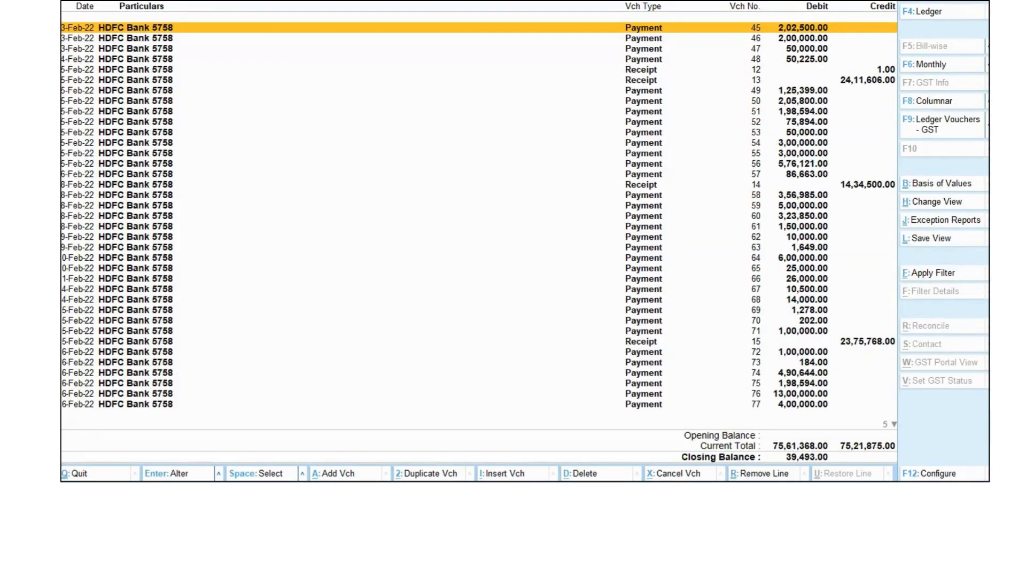
- Look through the imported HDFC Bank 5758 vouchers in the Suspense ledger and return to the list of ledgers
key(Down)
key(Down)
key(Down)
key(Down)
key(Down)
key(Down)
key(Down)
key(Down)
key(Down)
key(Down)
key(Down)
key(Down)
key(Down)
key(Down)
key(Down)
key(Down)
key(Down)
key(Down)
key(Down)
key(Down)
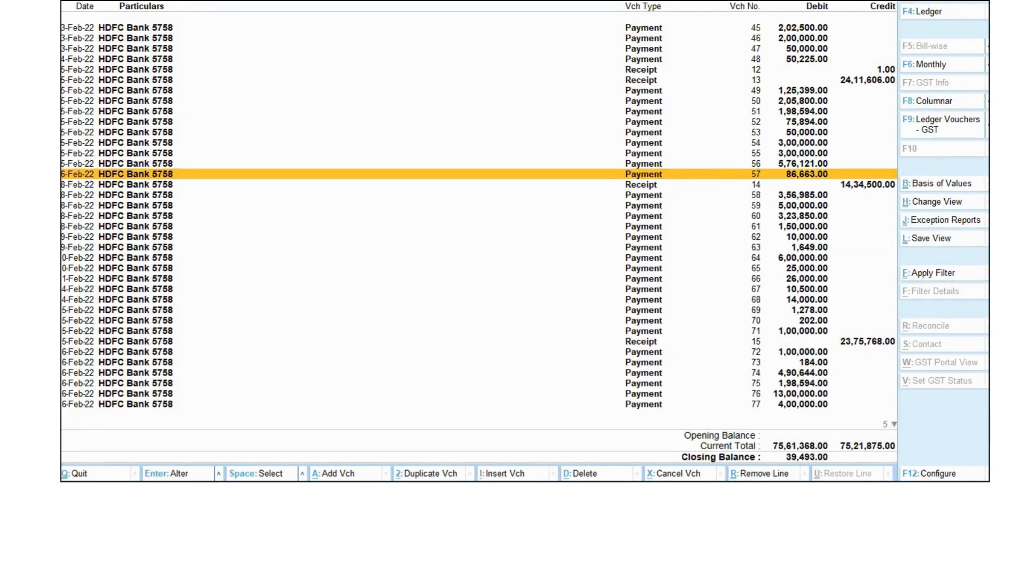
key(Up)
key(Up)
key(Up)
key(Up)
key(Up)
key(Up)
key(Up)
key(Up)
key(Up)
key(Up)
key(Up)
key(Up)
key(Up)
key(Up)
key(Up)
key(Up)
key(Up)
key(Up)
key(Up)
key(Up)
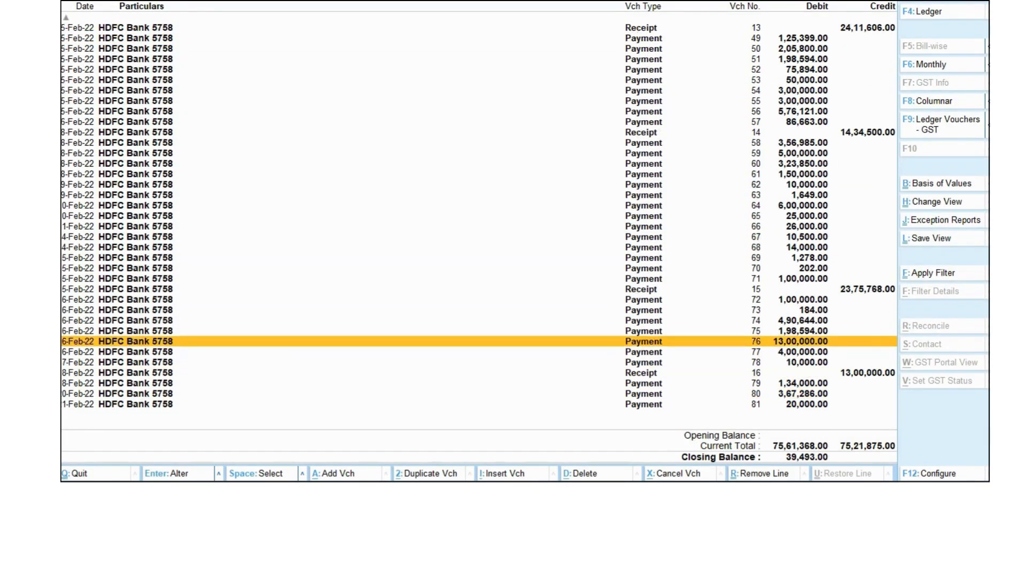
key(Up)
key(Up)
key(Up)
key(Up)
key(Up)
key(Up)
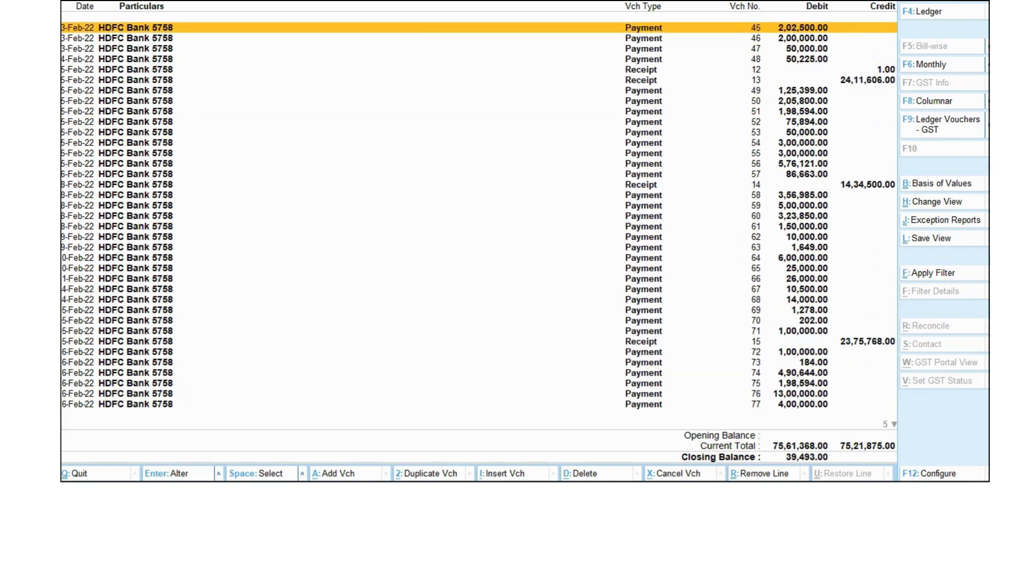
key(Escape)
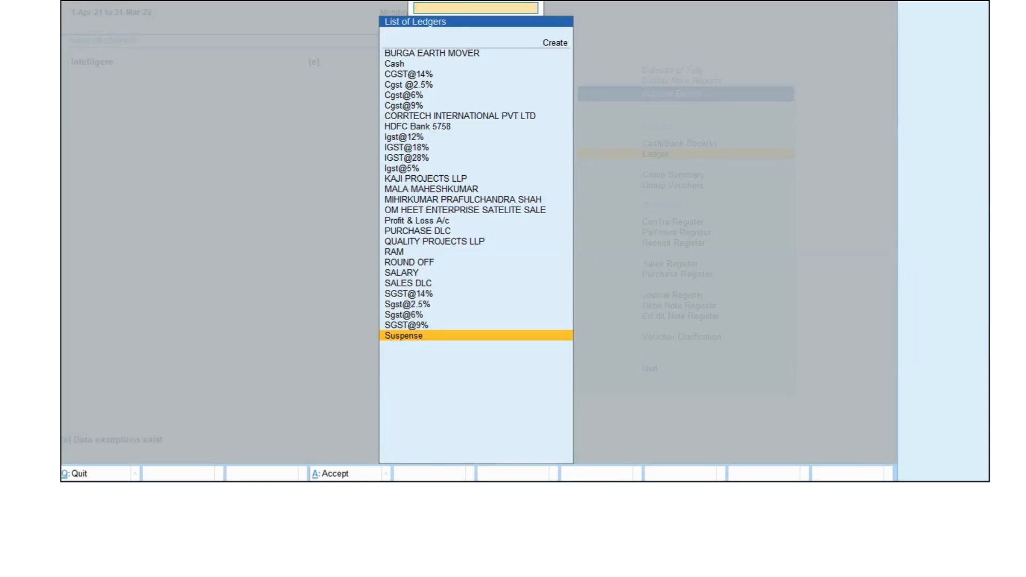
- Open the QUALITY PROJECTS LLP ledger, examine its sales, purchase, payment and receipt vouchers, and return to the list of ledgers
text(Qu)
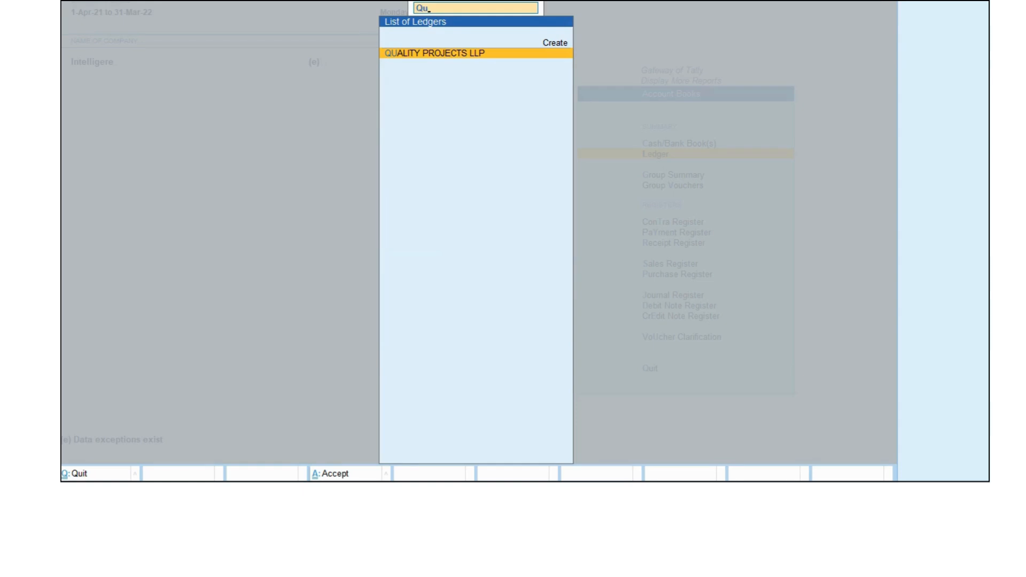
key(Return)
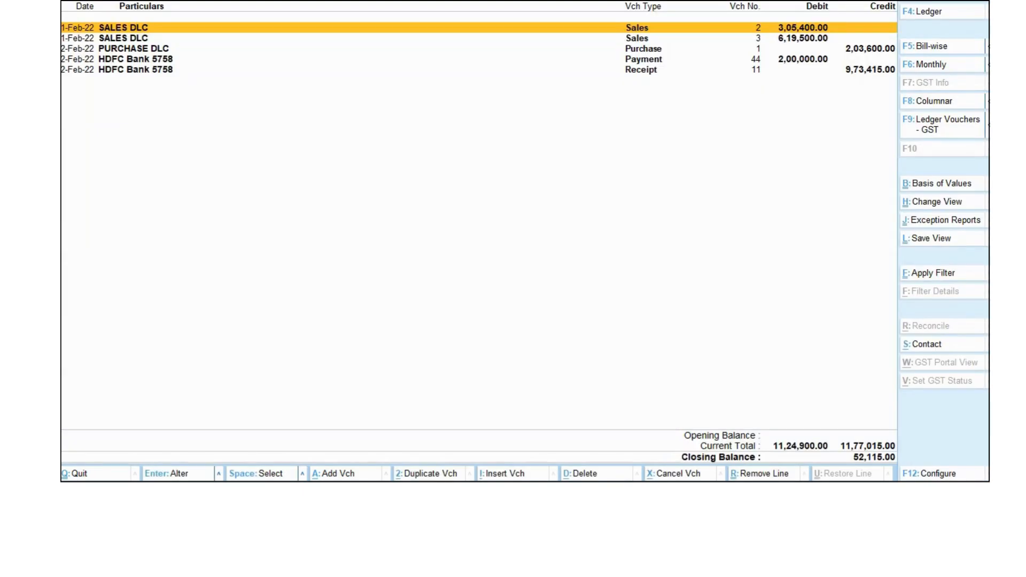
key(Down)
key(Down)
key(Down)
key(Down)
key(Up)
key(Up)
key(Up)
key(Up)
key(Escape)
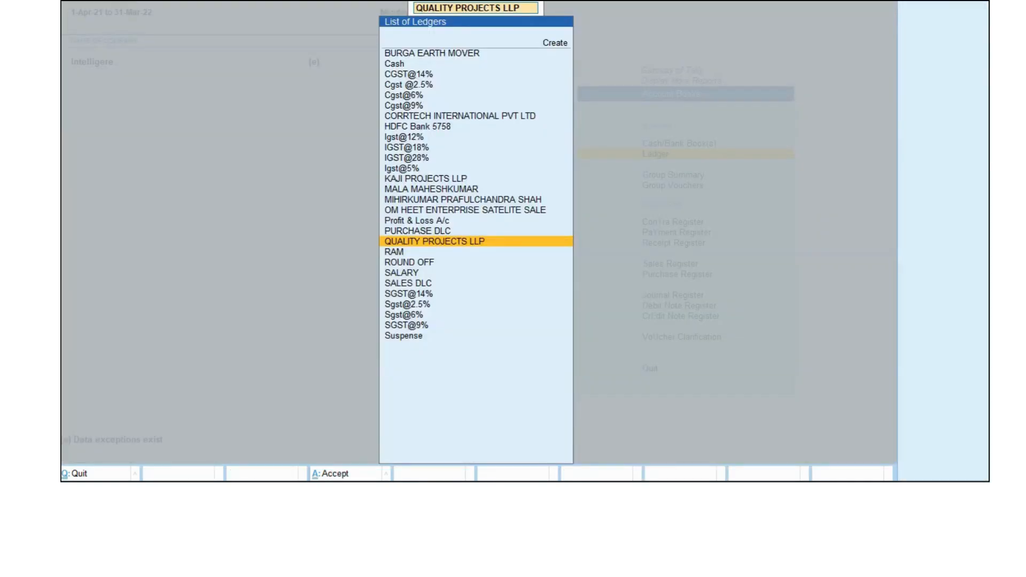